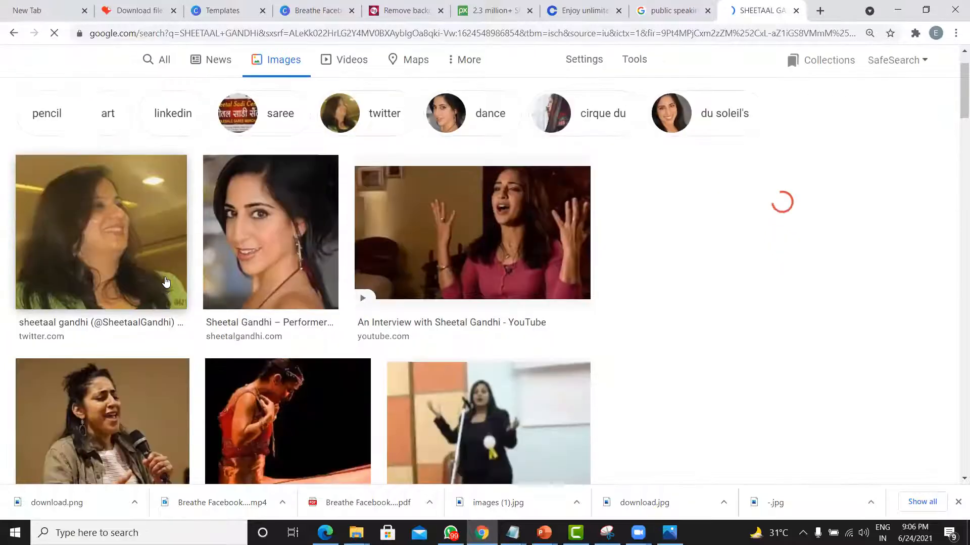
Step: Preview the first image result and look through the other results for a suitable photo of the speaker
left_click(162, 282)
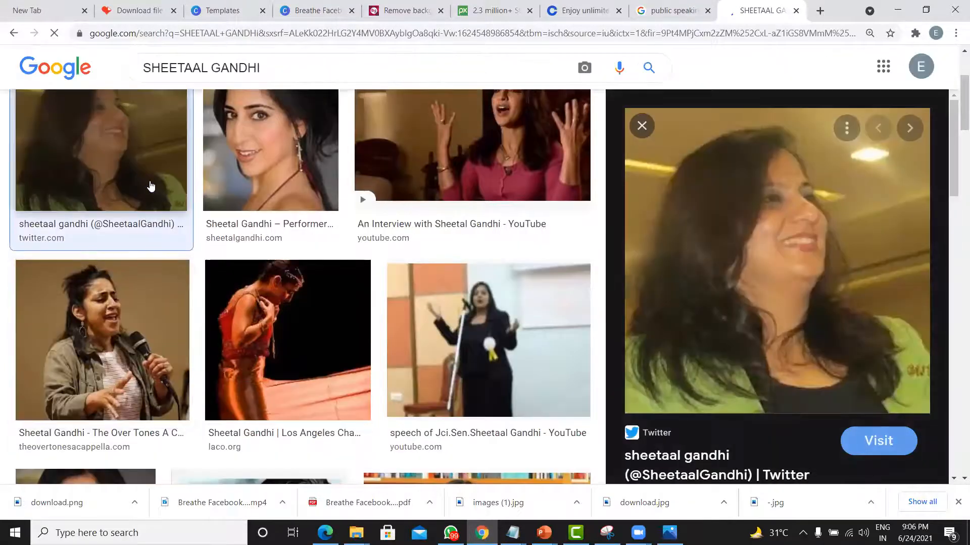
scroll(150, 235, "up", 3)
scroll(150, 239, "down", 4)
scroll(149, 238, "down", 2)
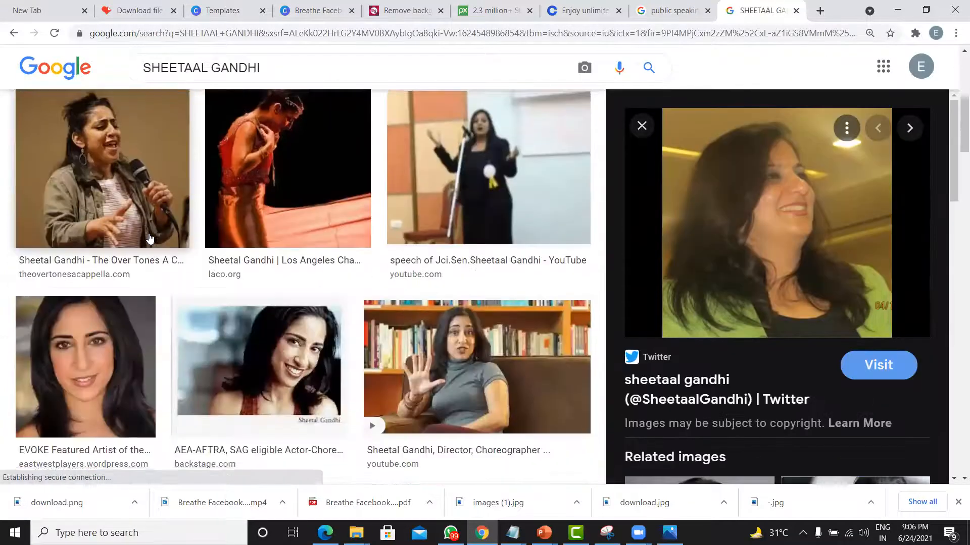
scroll(150, 238, "up", 5)
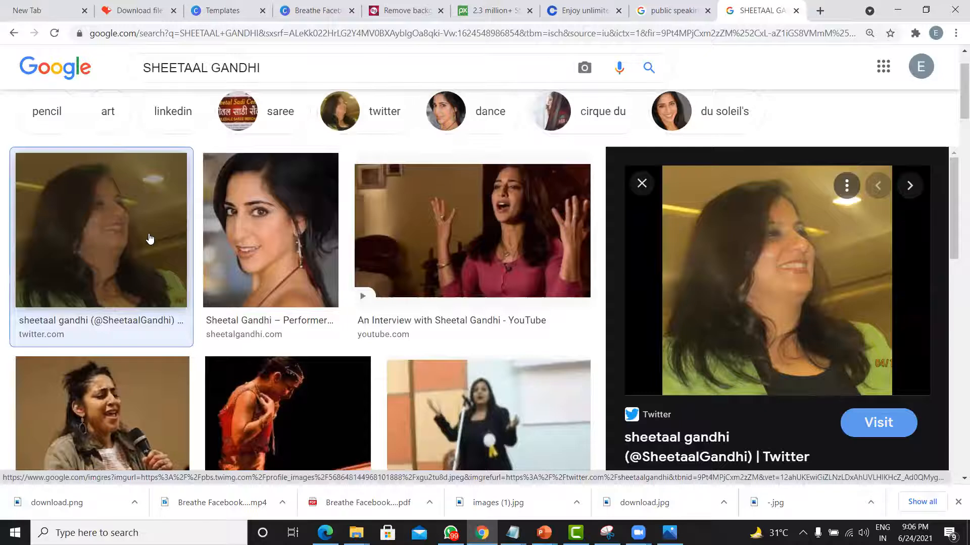
scroll(149, 239, "down", 2)
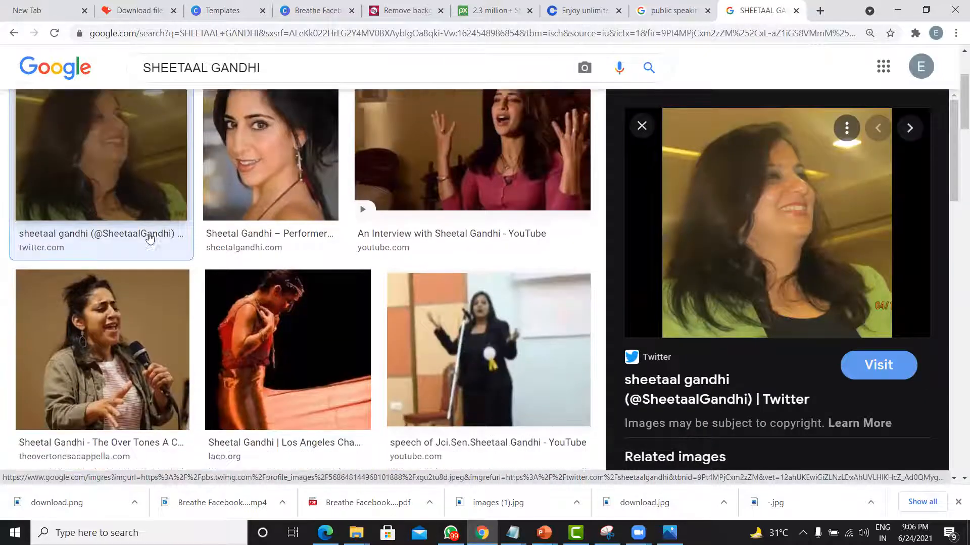
scroll(149, 239, "down", 3)
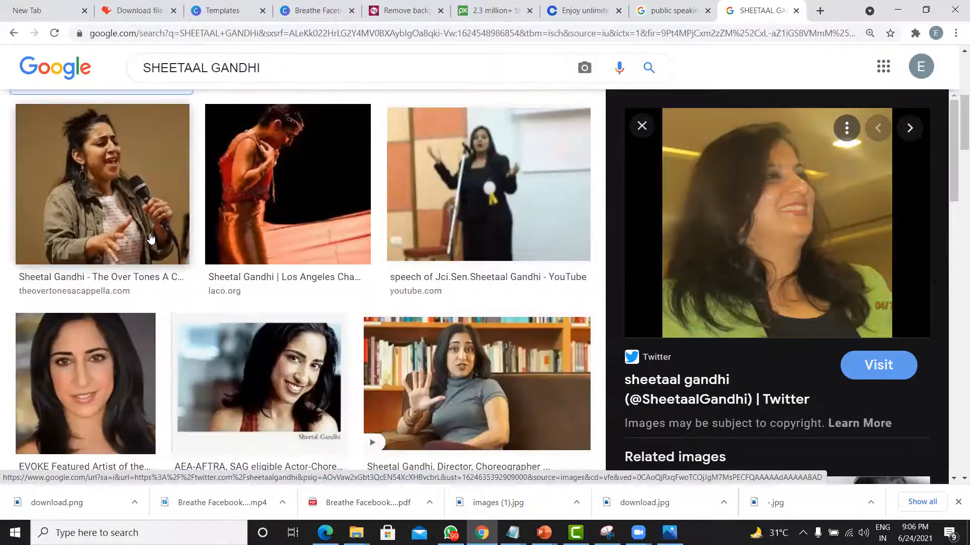
scroll(151, 239, "down", 3)
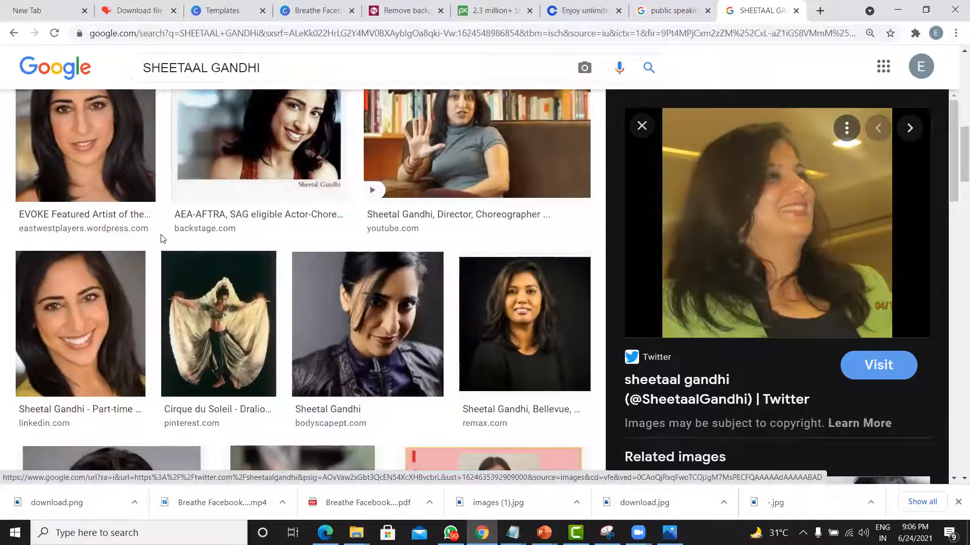
scroll(161, 238, "down", 1)
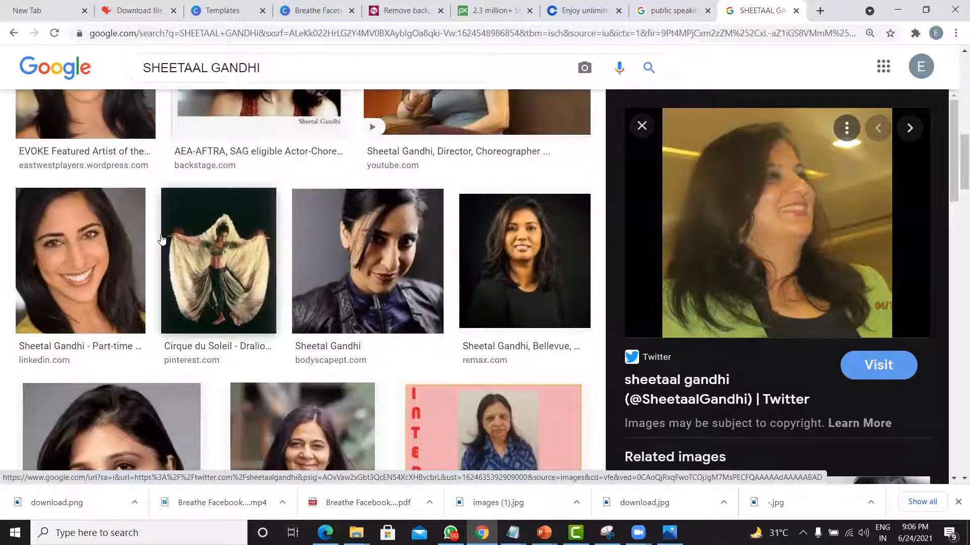
scroll(245, 255, "down", 1)
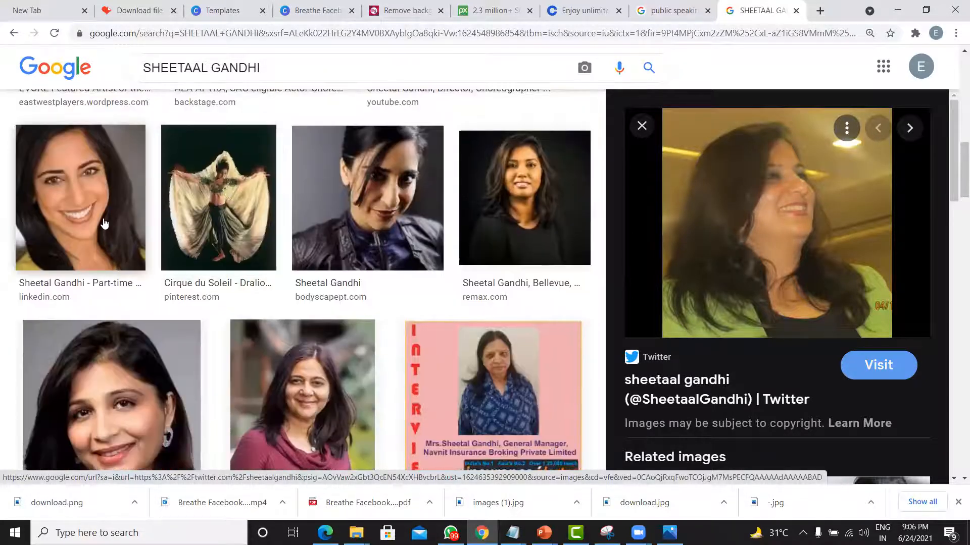
scroll(403, 212, "down", 1)
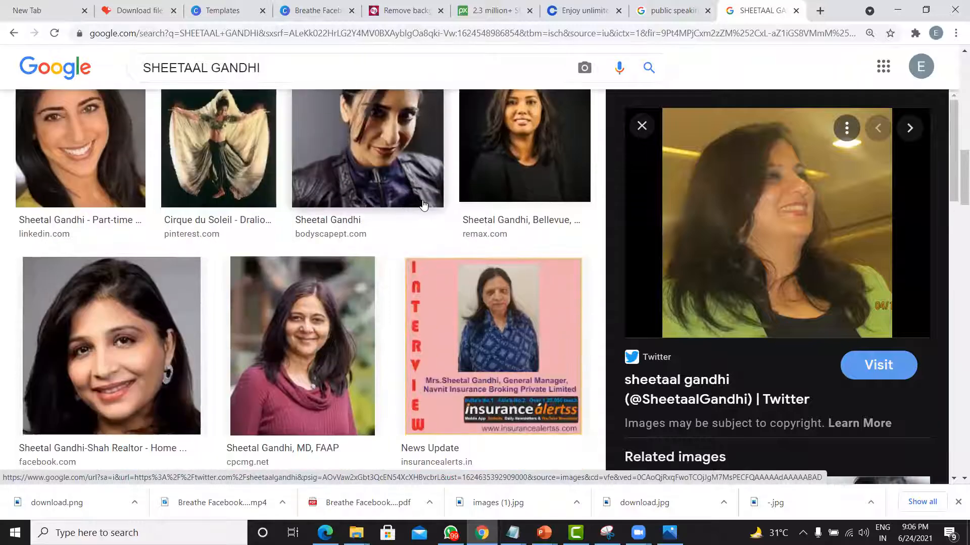
scroll(183, 195, "up", 3)
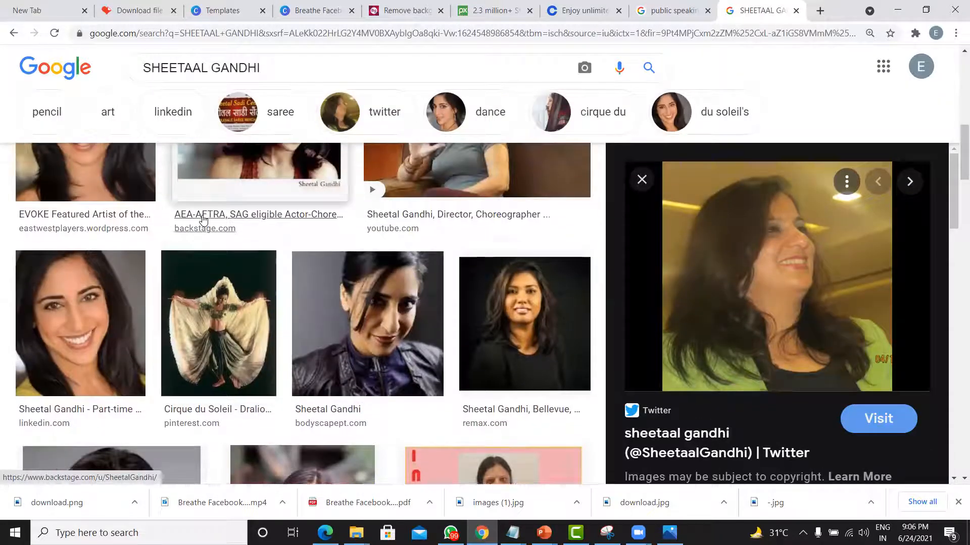
scroll(204, 219, "up", 3)
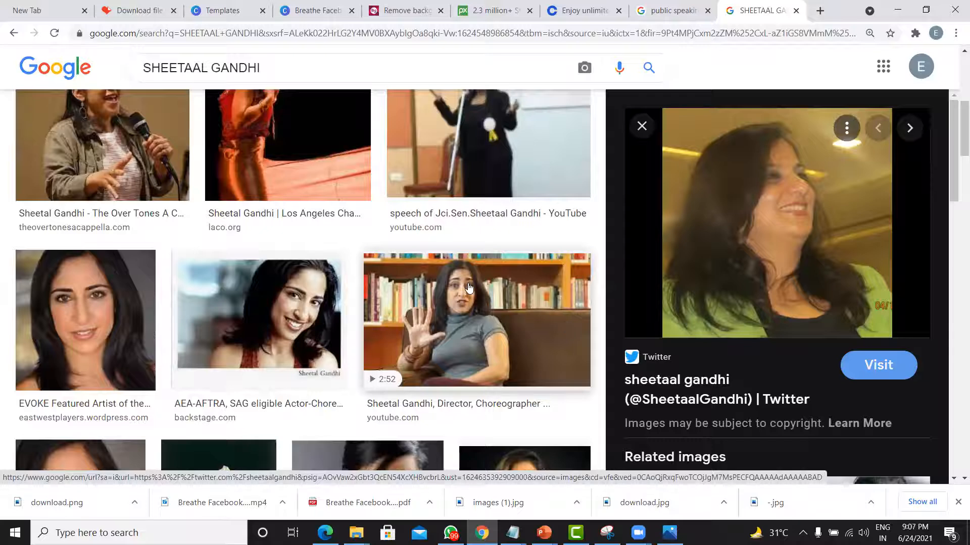
scroll(494, 263, "up", 1)
scroll(495, 262, "up", 1)
scroll(494, 255, "down", 1)
scroll(117, 224, "up", 2)
scroll(117, 223, "up", 3)
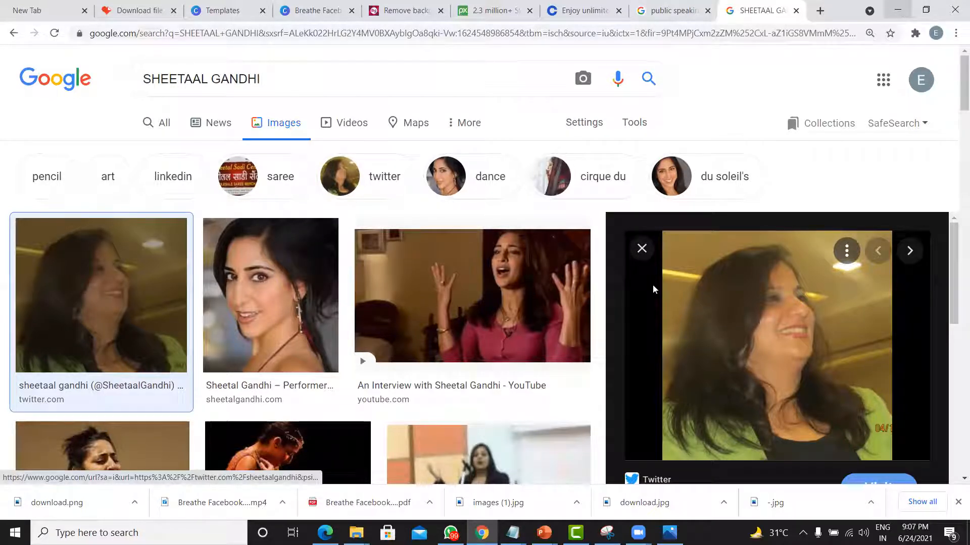
left_click(900, 10)
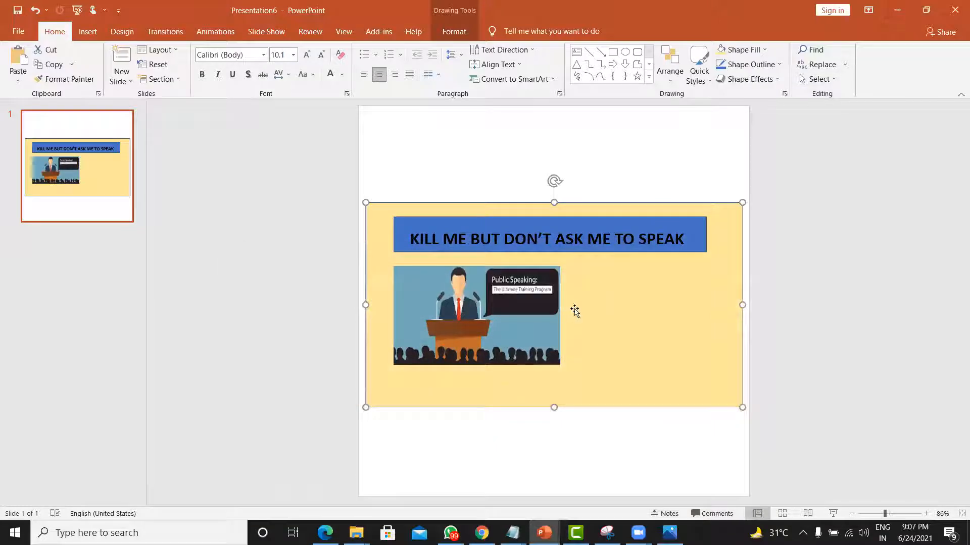
left_click(88, 32)
left_click(92, 59)
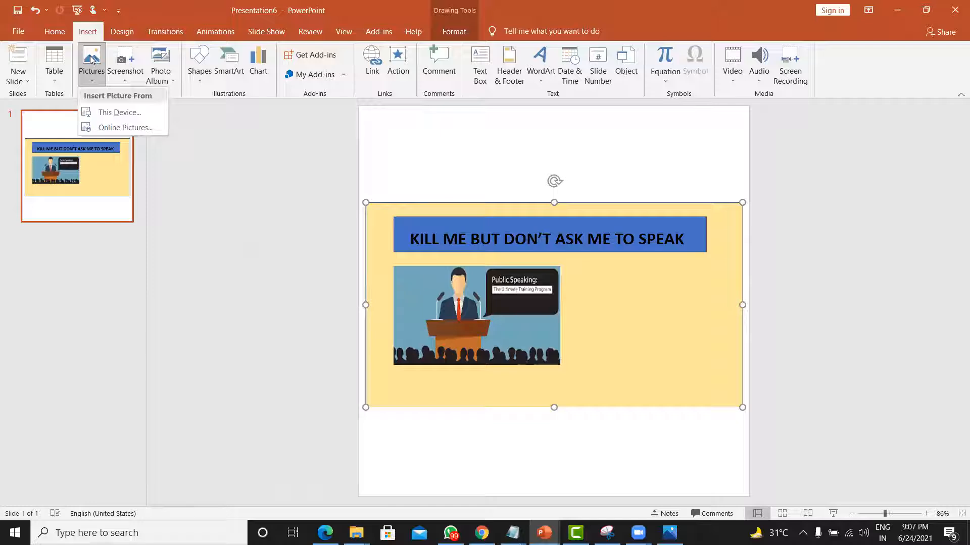
Step: Find the green-background photo IMG_1529 in the Downloads folder and view it enlarged in the Photos app
left_click(898, 11)
left_click(899, 11)
left_click(902, 13)
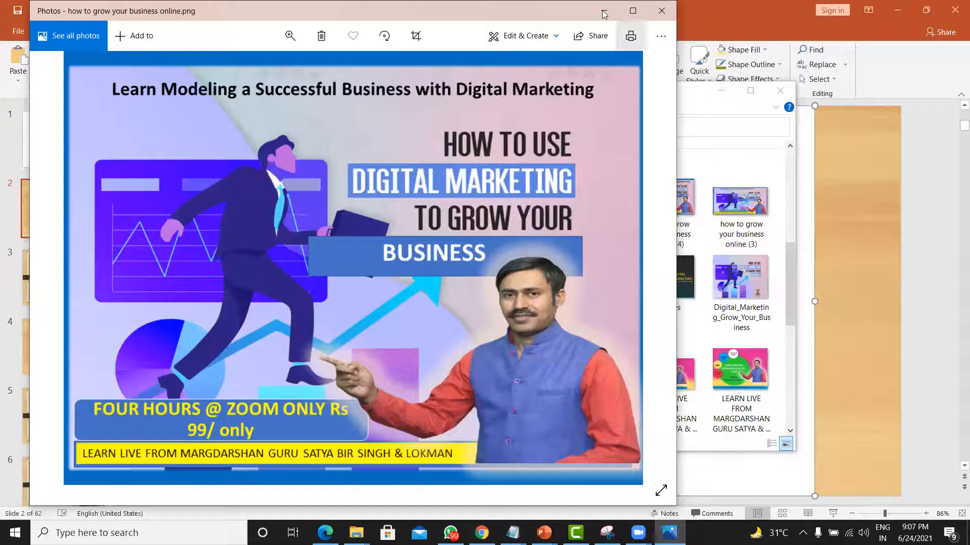
left_click(601, 12)
scroll(379, 213, "down", 5)
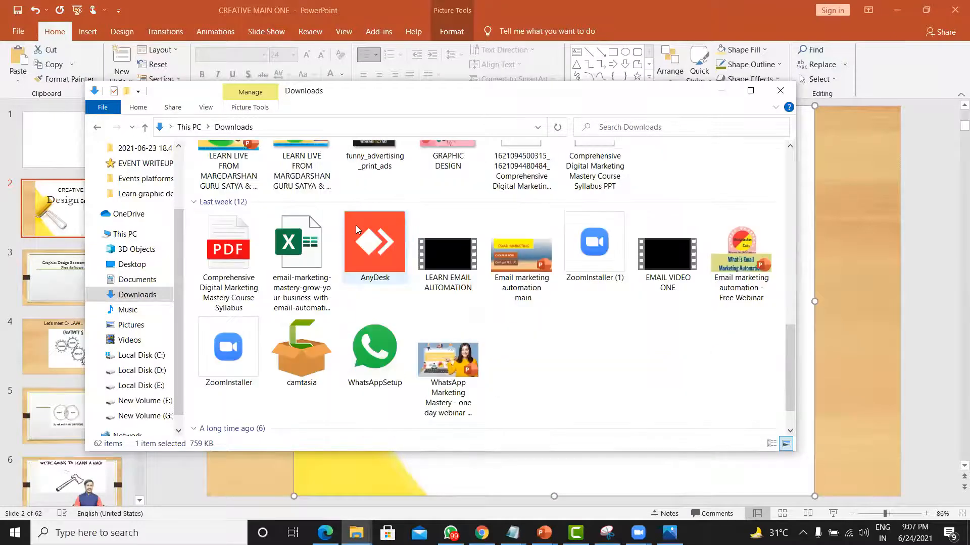
scroll(398, 285, "down", 1)
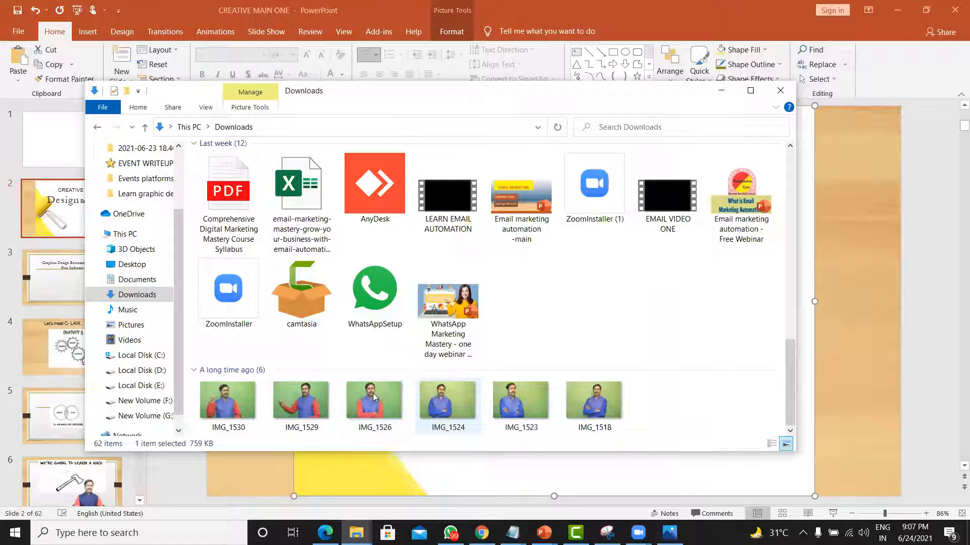
left_click(308, 405)
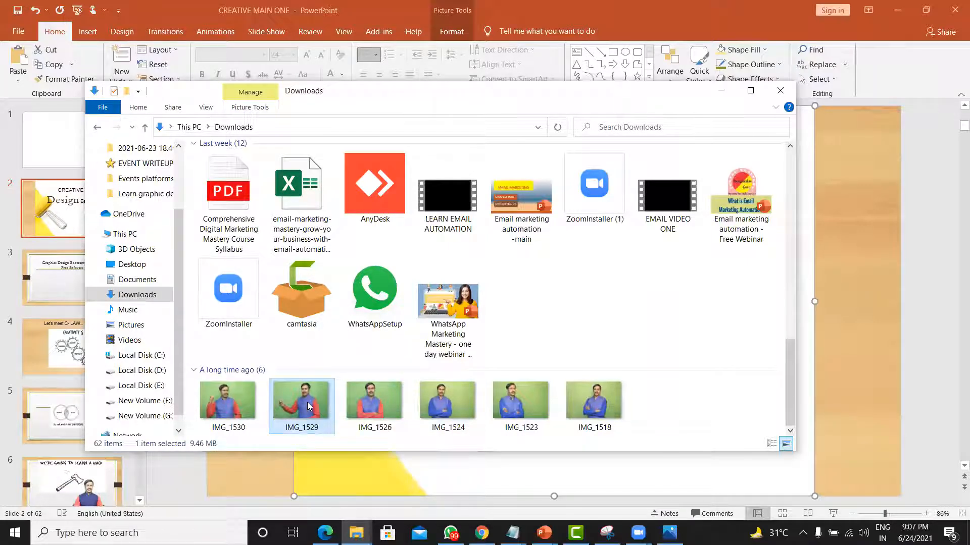
double_click(307, 402)
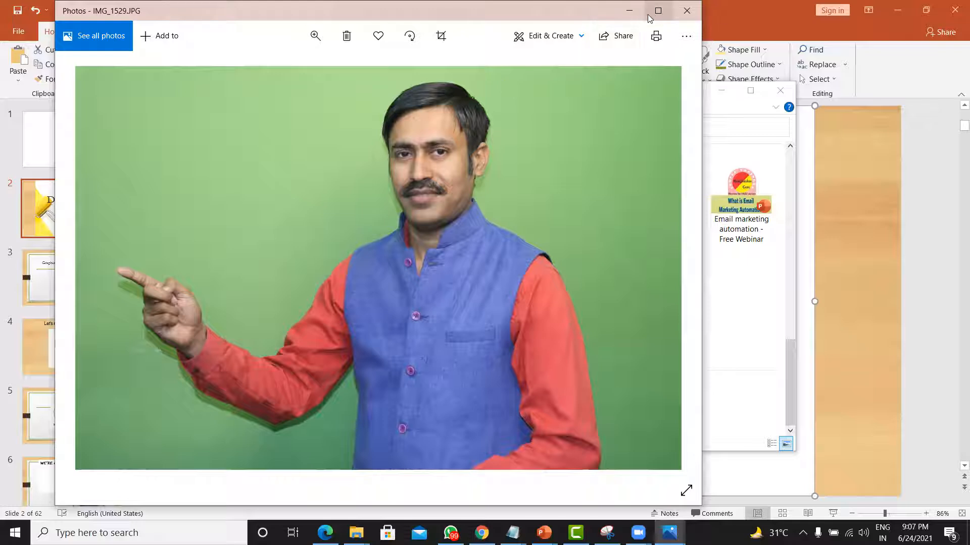
left_click(630, 12)
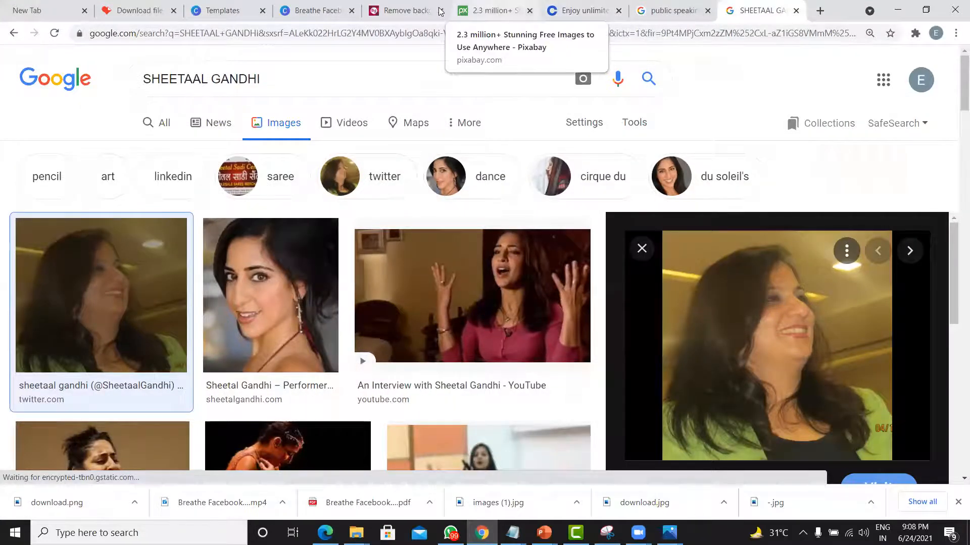
Step: Switch to Pixlr in the browser and return to its empty Remove Background page, signing in with the first listed Google account
left_click(402, 10)
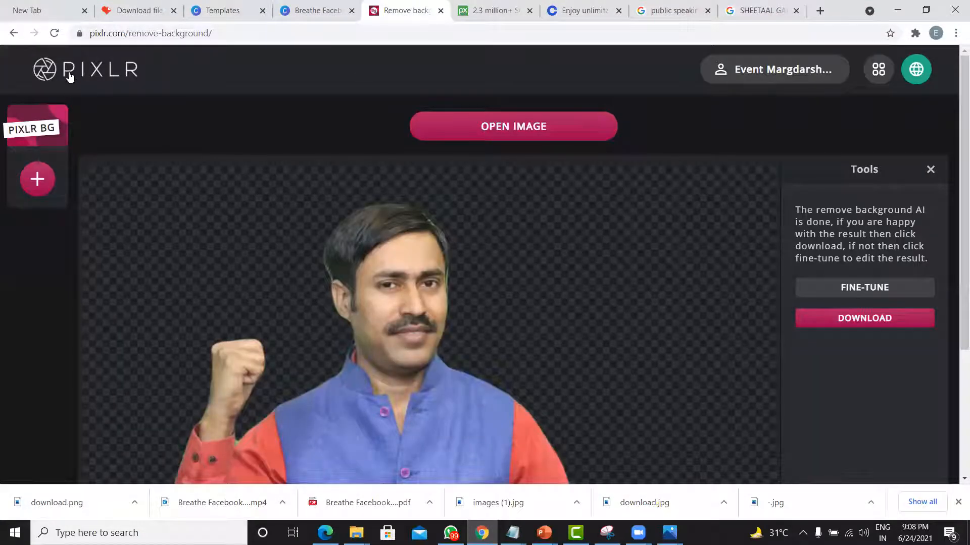
left_click(14, 34)
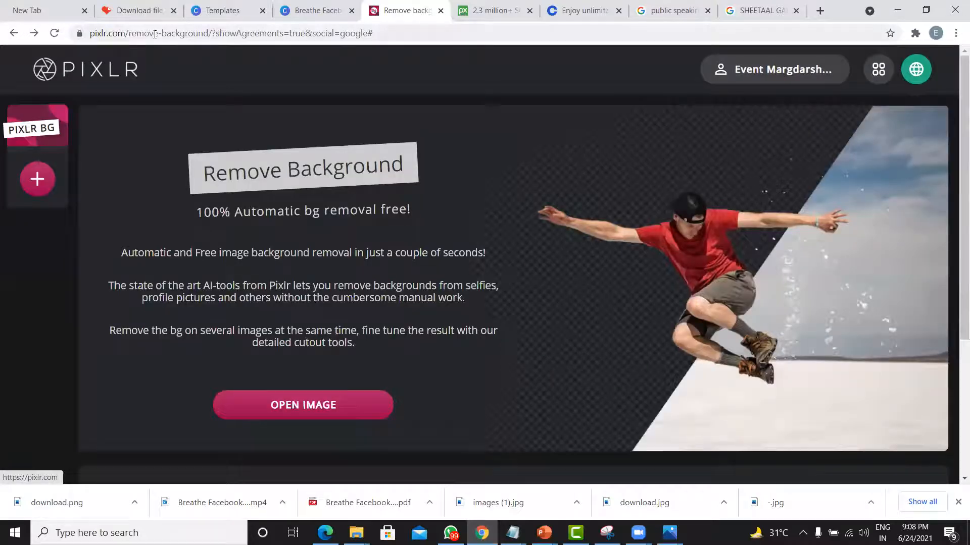
left_click(14, 33)
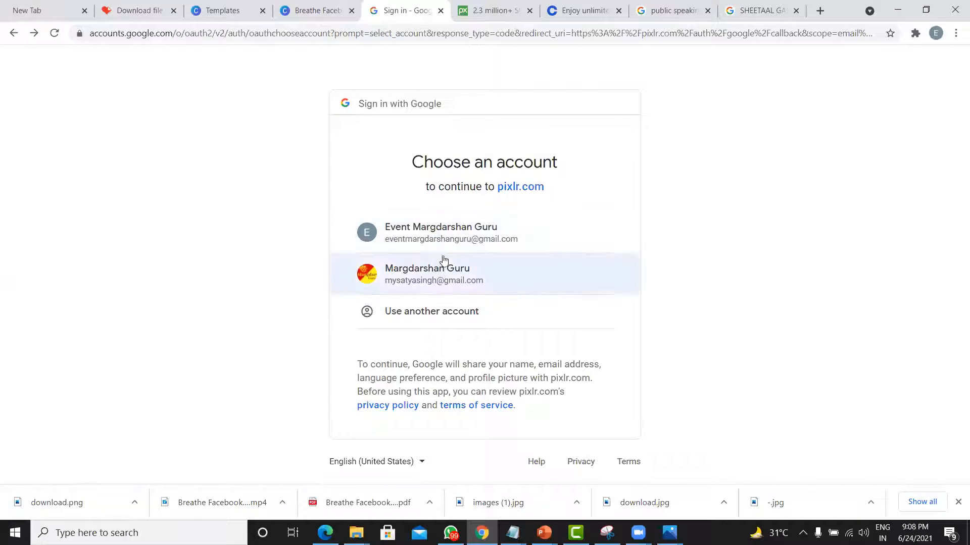
left_click(438, 238)
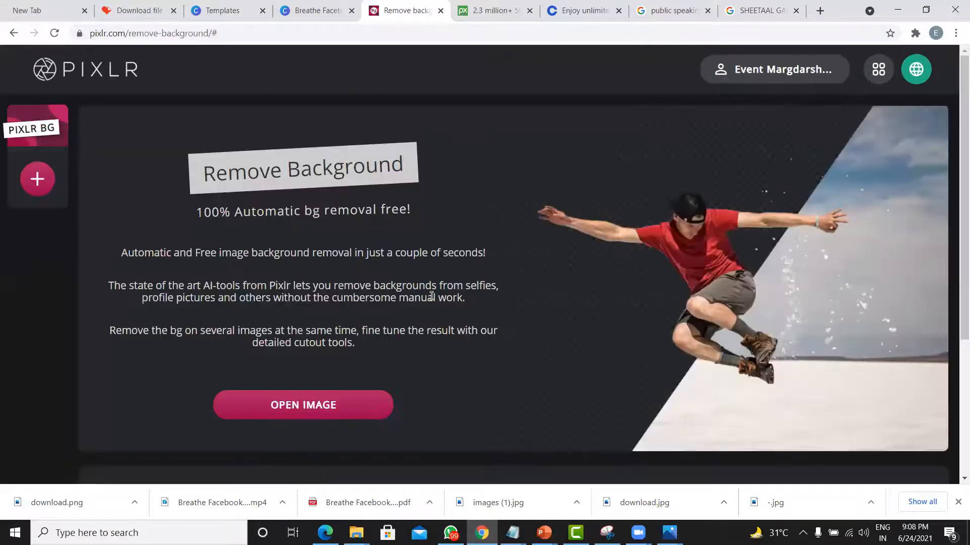
mouse_move(904, 82)
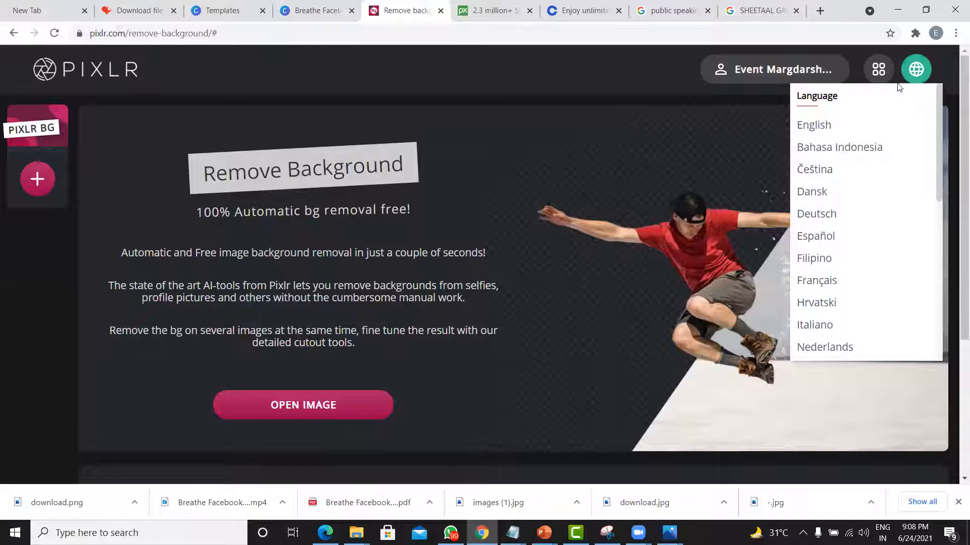
left_click_drag(898, 87, 859, 169)
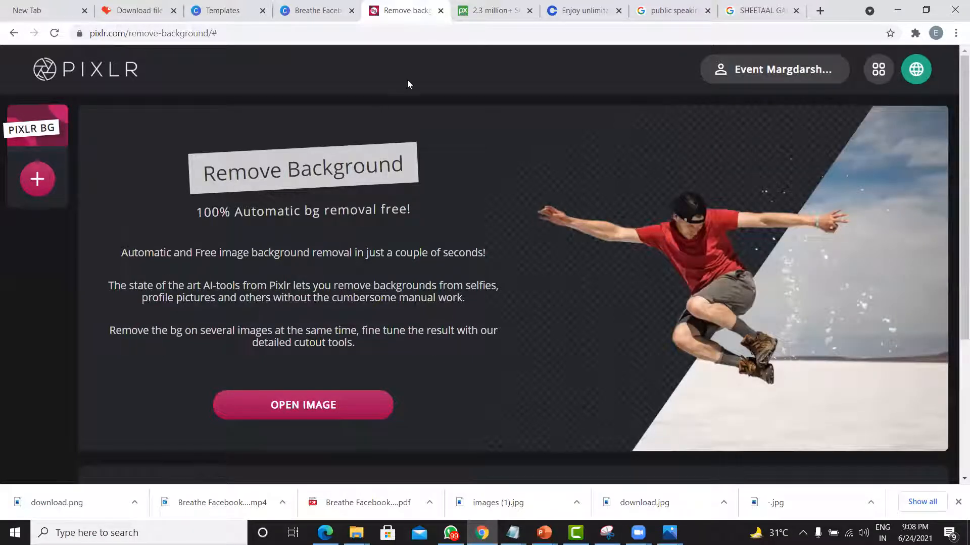
Step: Try to remove the background from IMG_1529 in Downloads, pre-resizing the image to Full HD, 1920 x 1280
left_click(302, 409)
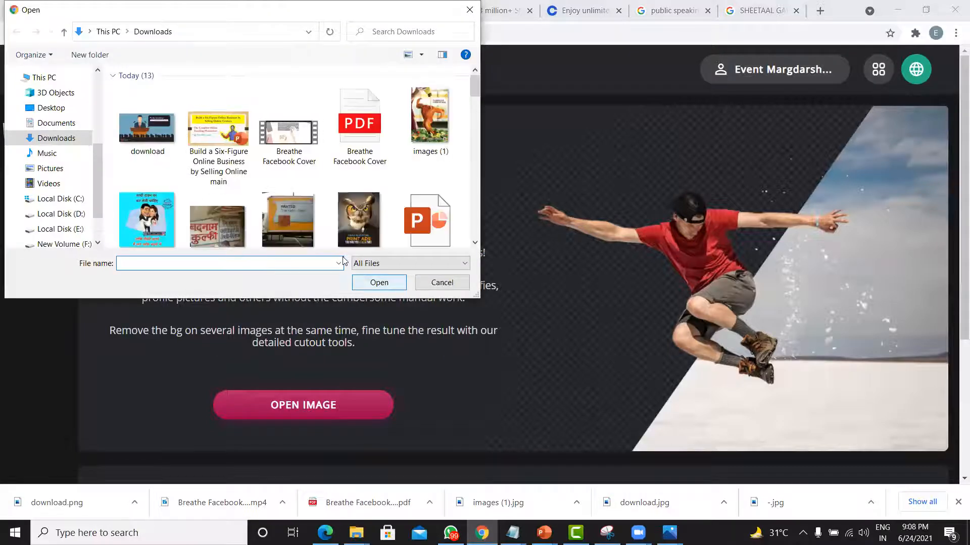
scroll(216, 171, "down", 10)
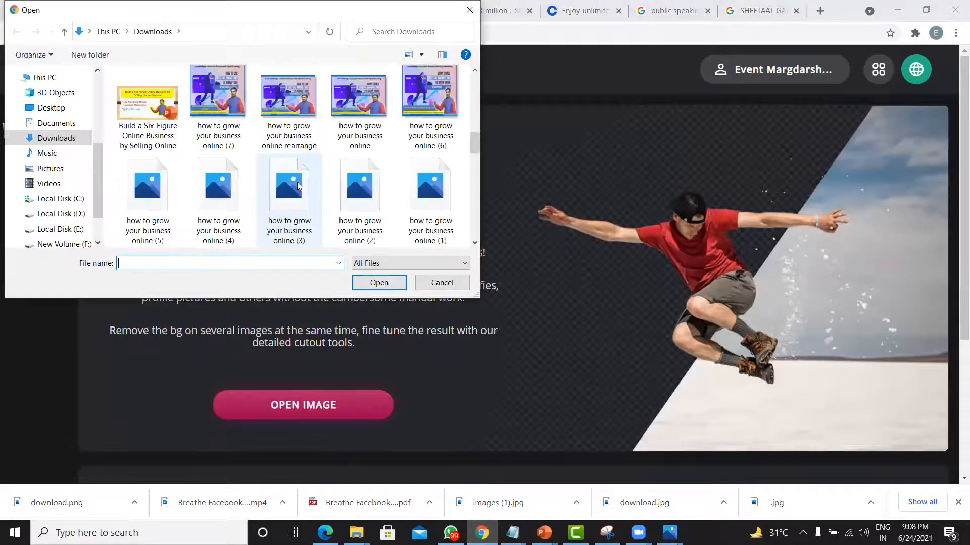
scroll(319, 164, "down", 5)
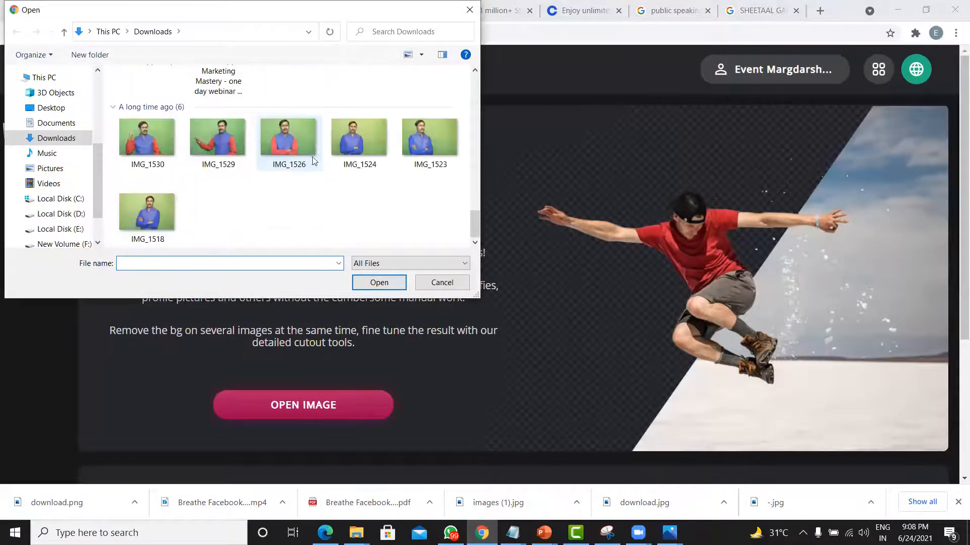
left_click(237, 141)
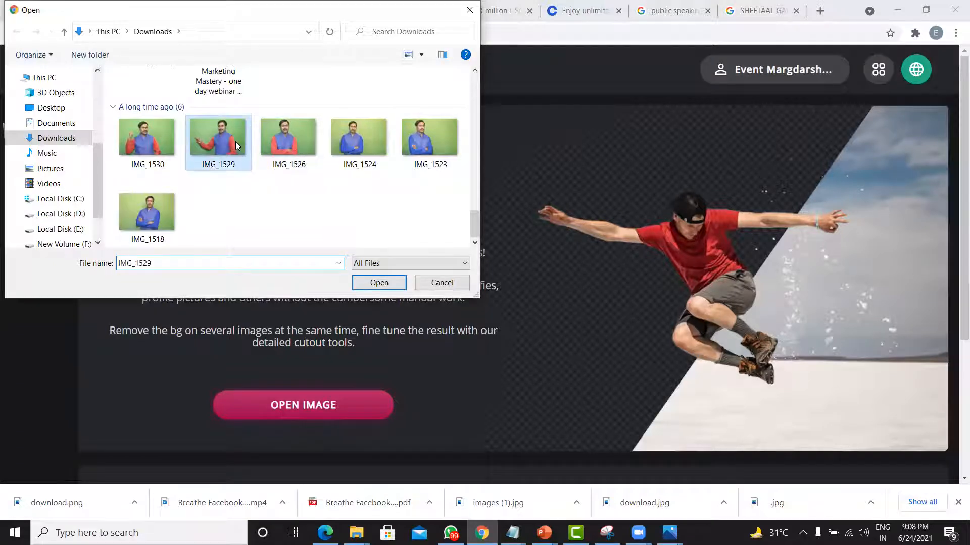
left_click(376, 283)
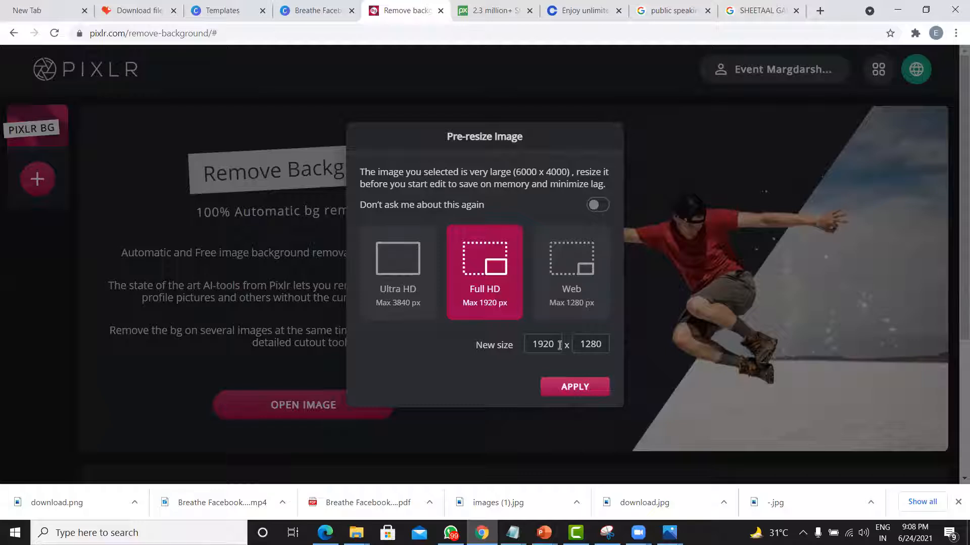
left_click(572, 388)
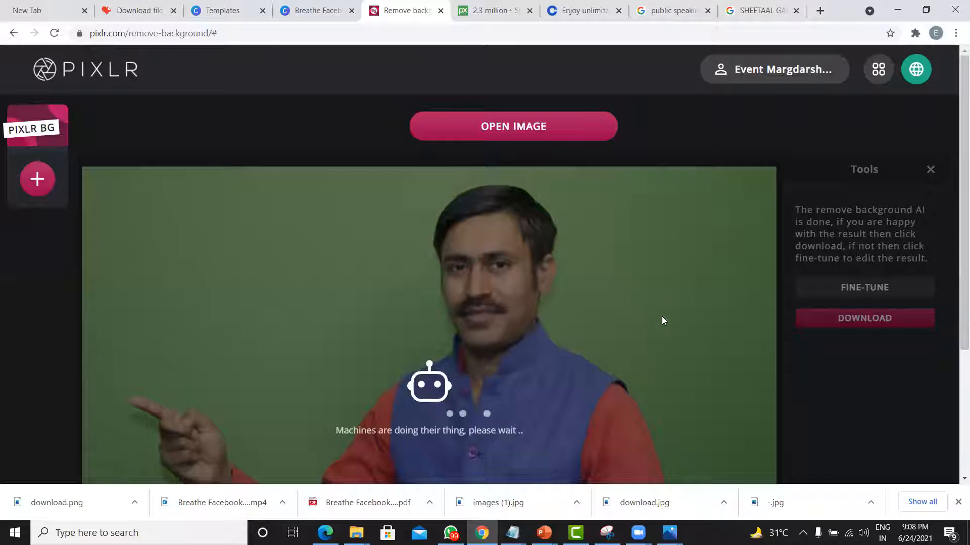
scroll(662, 317, "down", 1)
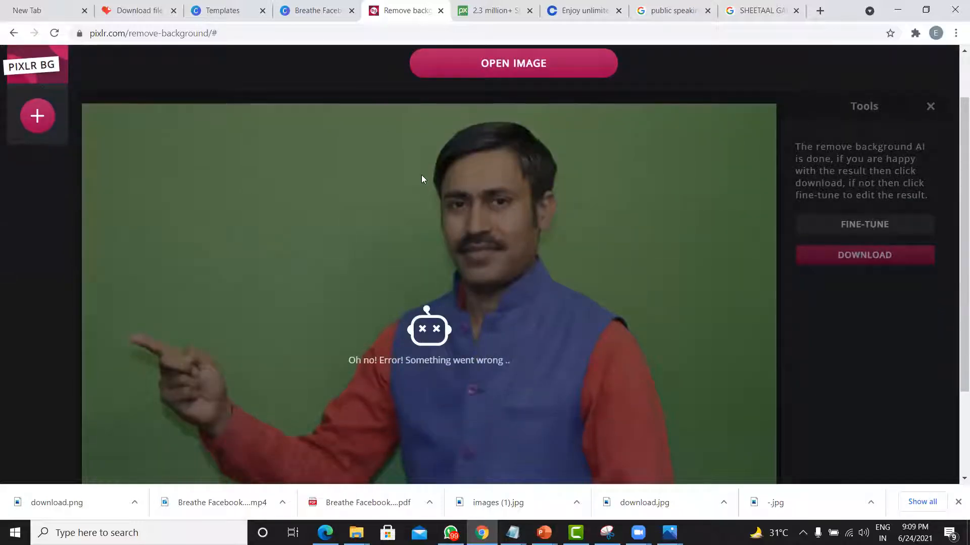
Step: Remove the background from IMG_1529 in Downloads again, pre-resizing the image to Web, max 1280 px
left_click(33, 116)
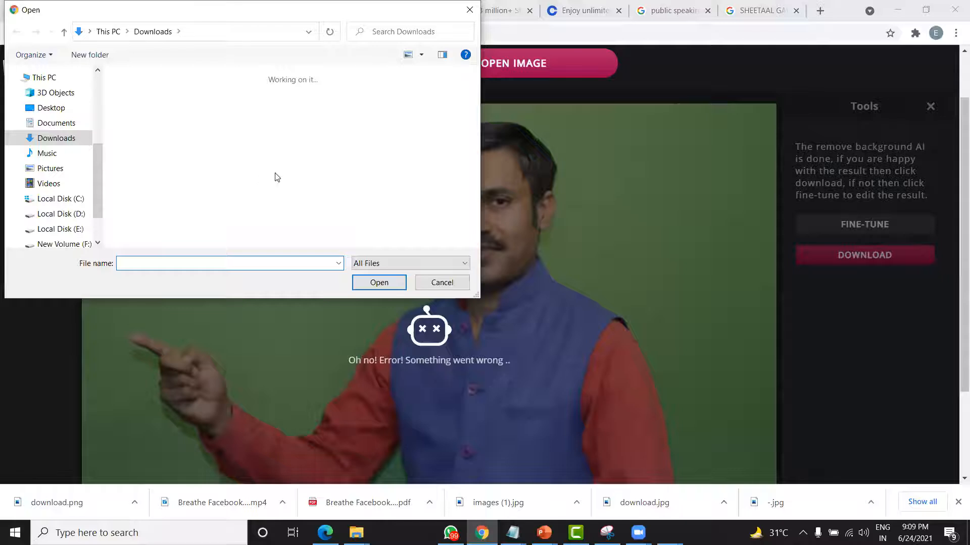
scroll(340, 177, "down", 5)
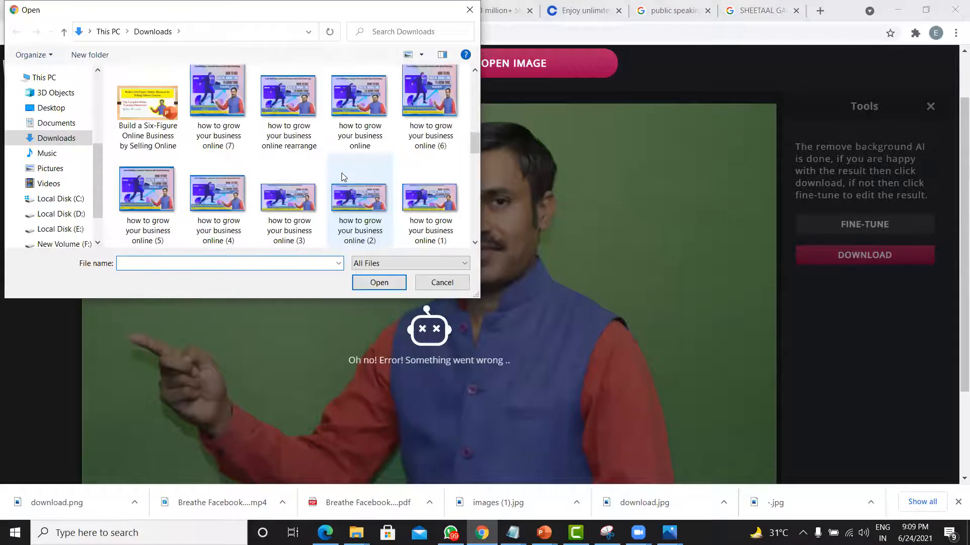
scroll(342, 176, "down", 5)
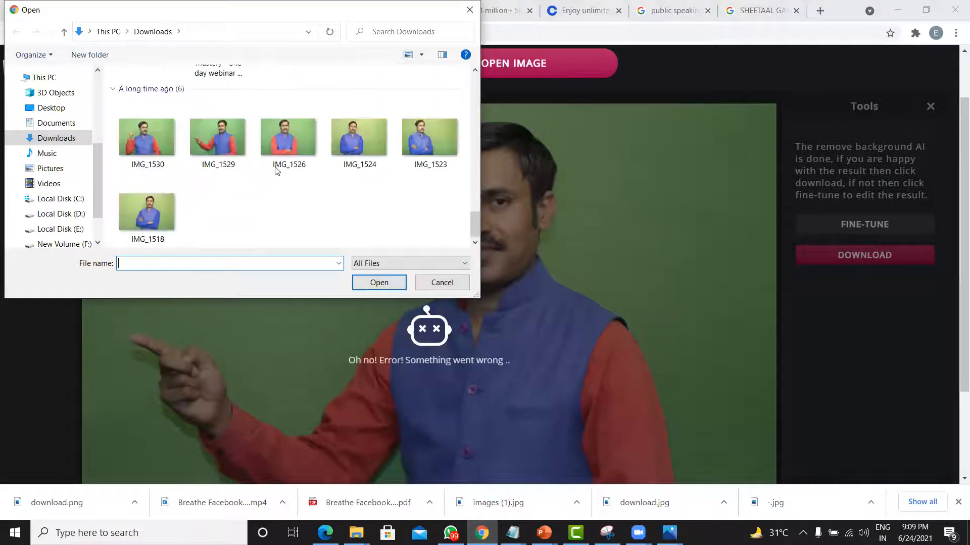
left_click(217, 136)
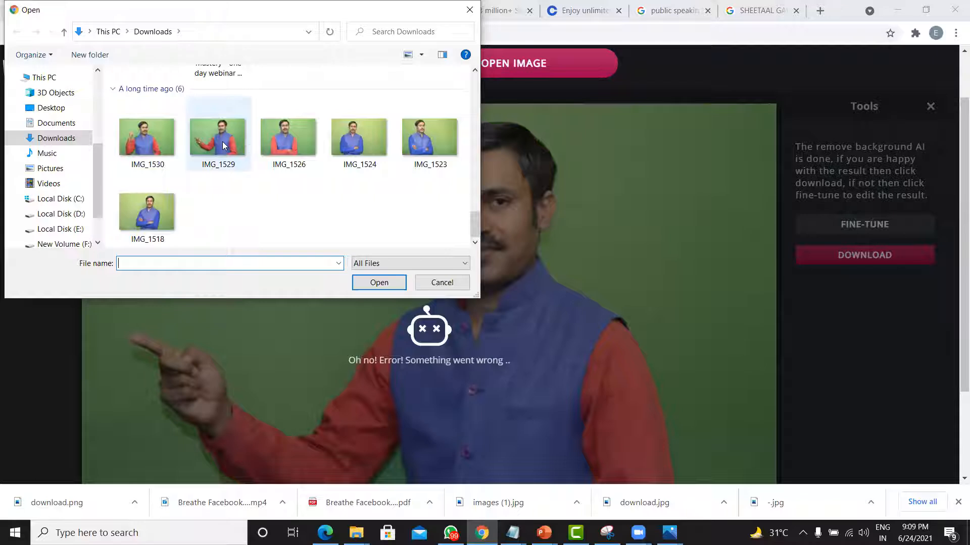
left_click(389, 281)
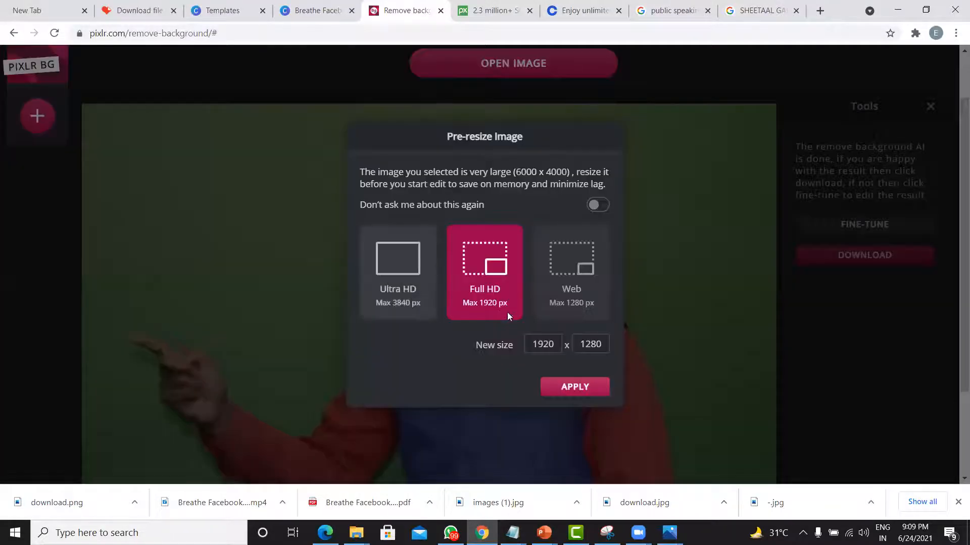
left_click(564, 286)
left_click(574, 390)
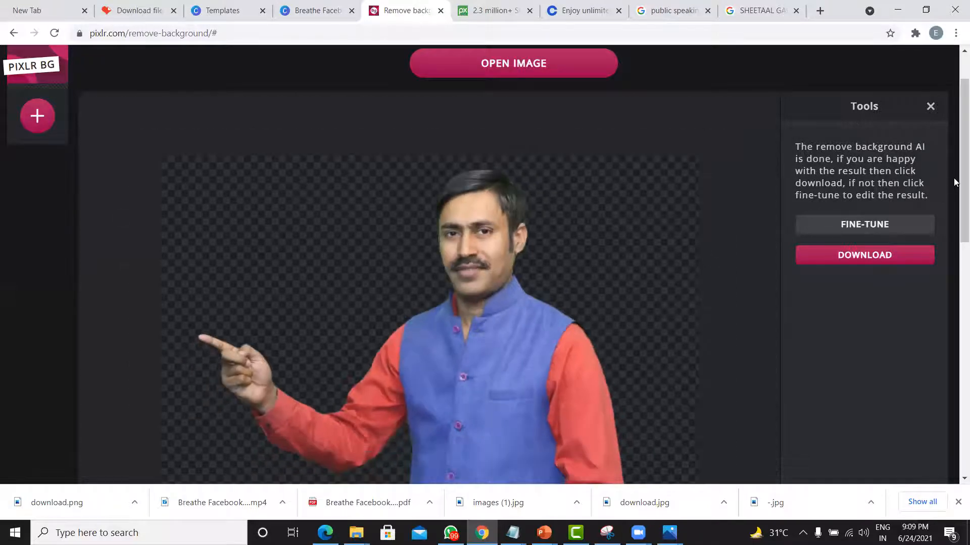
Step: Examine the speaker cutout on its transparent background and compare it with the earlier attempt below it
scroll(954, 202, "down", 3)
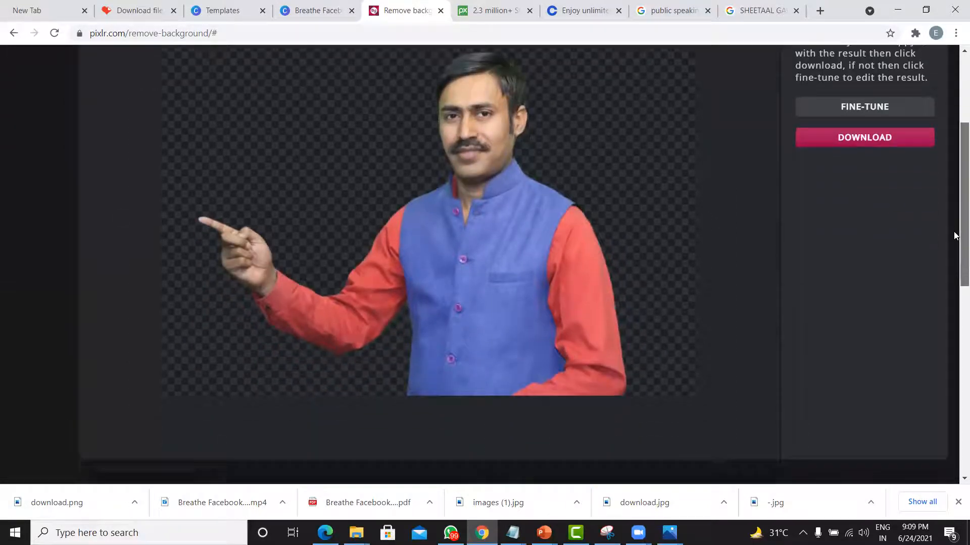
scroll(954, 242, "down", 1)
scroll(954, 246, "up", 1)
scroll(953, 264, "down", 4)
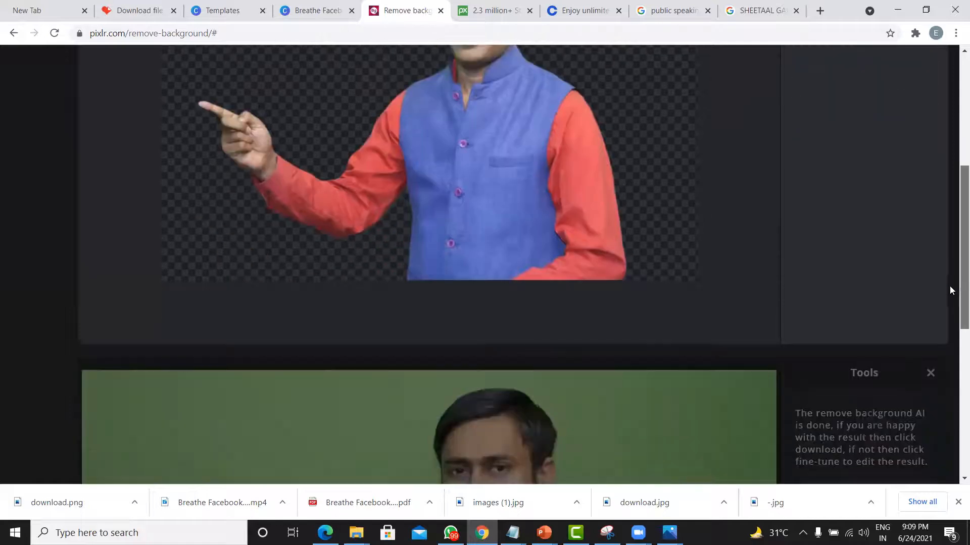
scroll(942, 285, "up", 6)
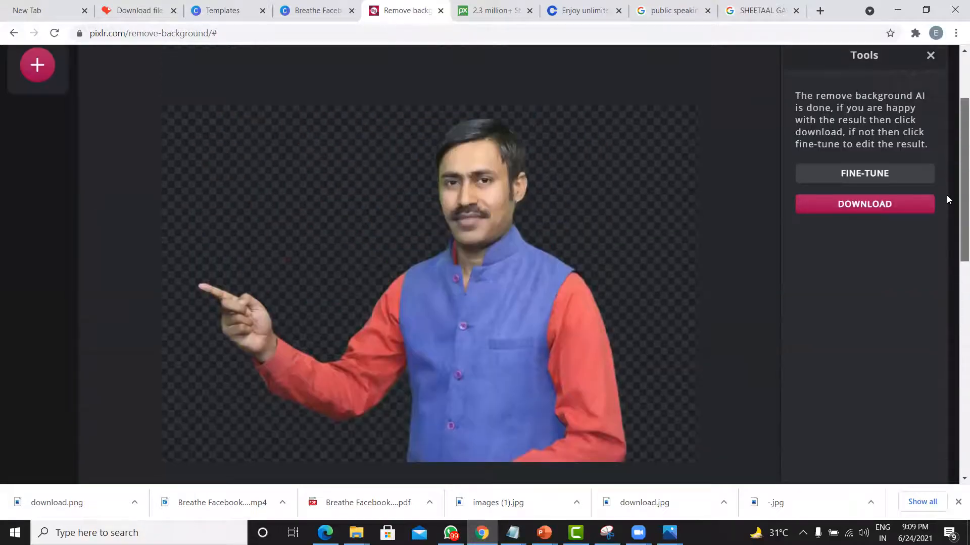
scroll(954, 225, "down", 6)
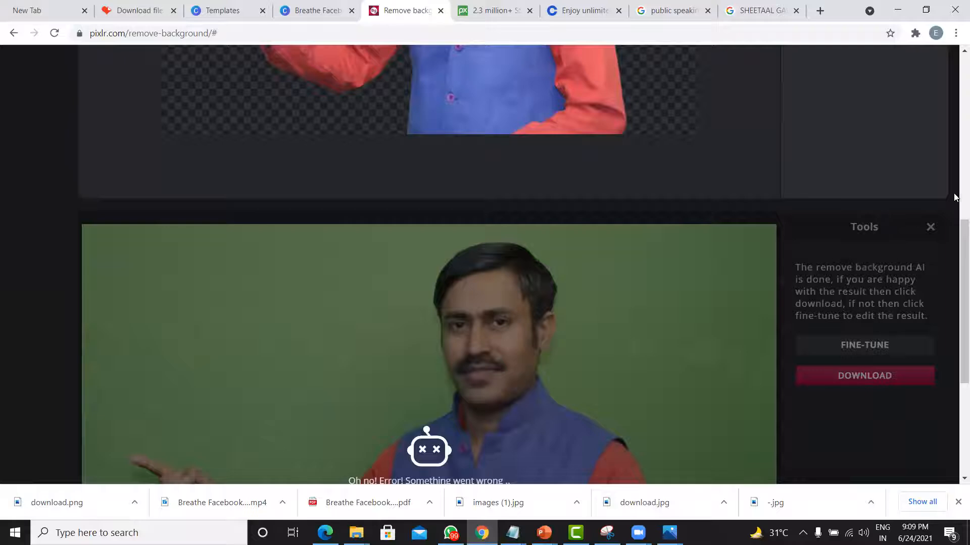
left_click_drag(954, 237, 955, 105)
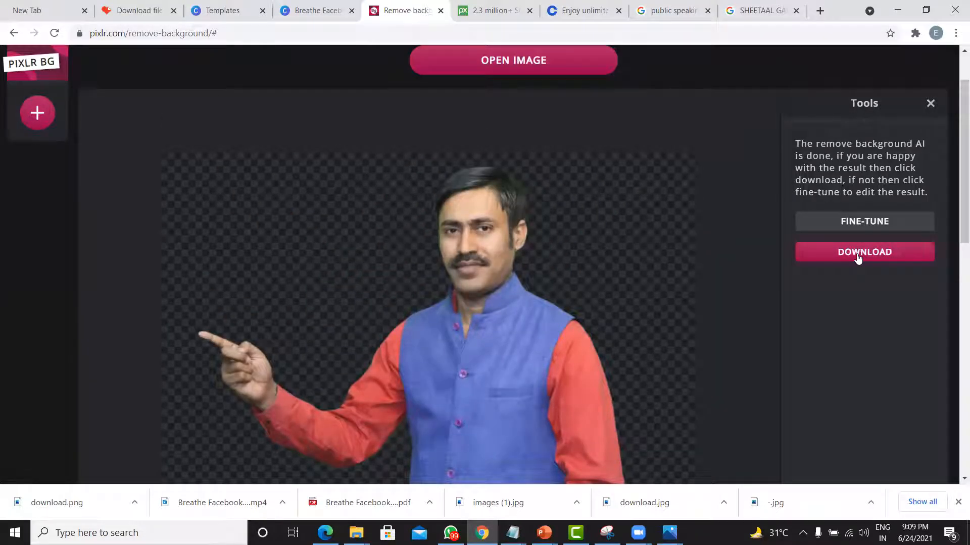
Step: Set the fine-tuning brush softness to 59% and download the speaker cutout, minimizing the browser when done
left_click(844, 222)
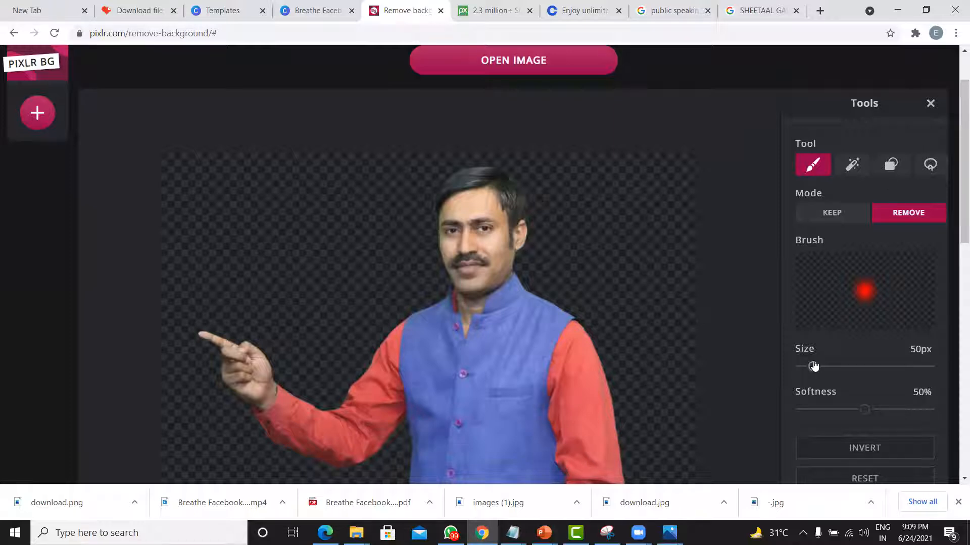
mouse_move(873, 410)
left_mouse_down()
mouse_move(901, 408)
mouse_move(878, 411)
left_mouse_up()
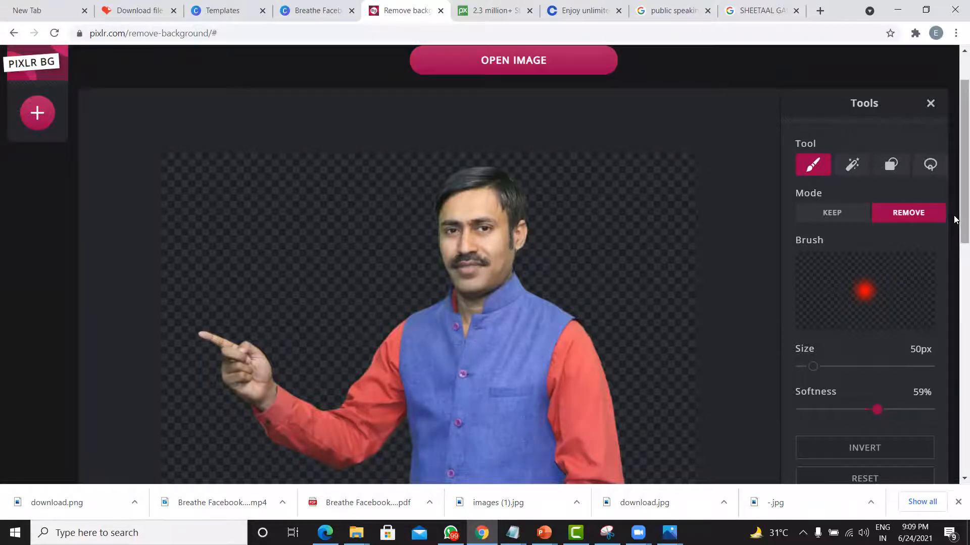
scroll(953, 288, "down", 4)
left_click(861, 300)
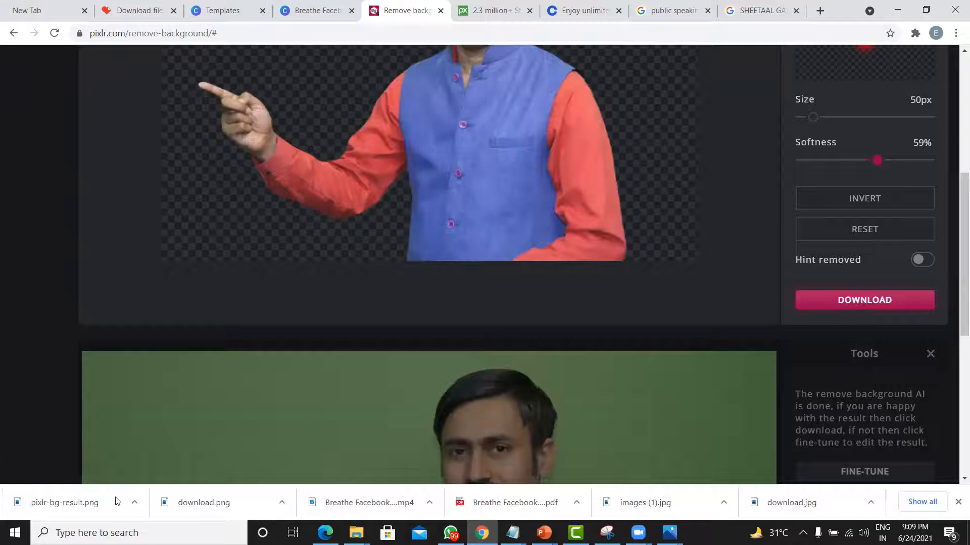
left_click(898, 10)
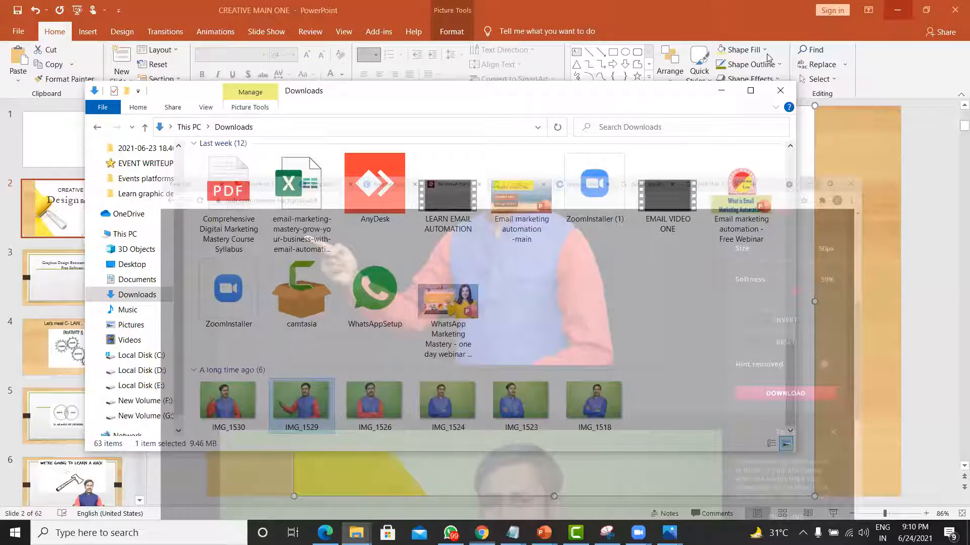
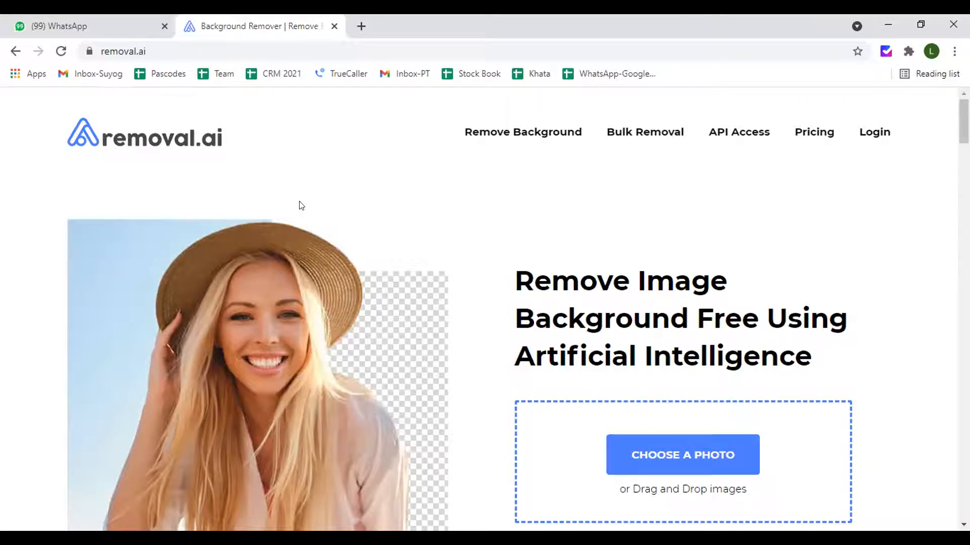
Step: Upload the image digital marketing3 to removal.ai and bring up its background-removed version
left_click(652, 457)
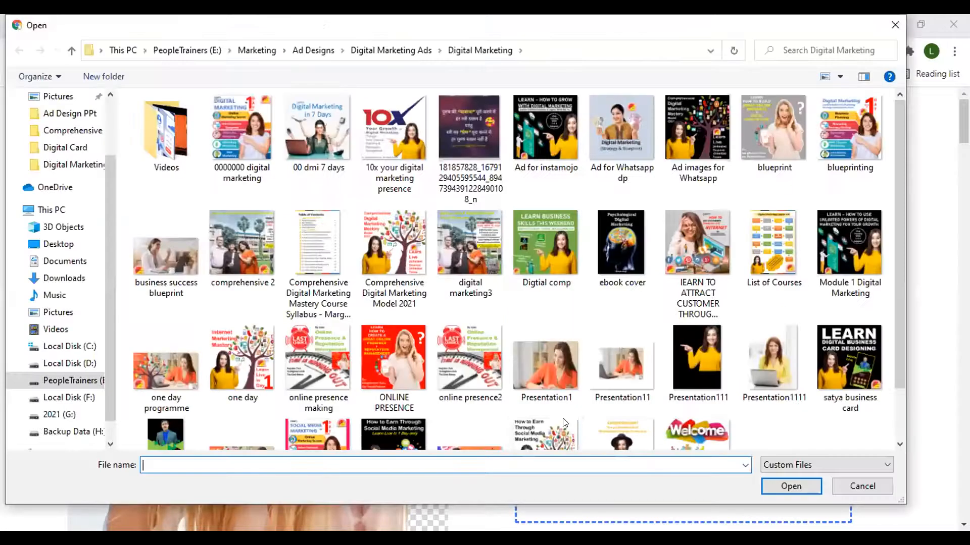
left_click(478, 246)
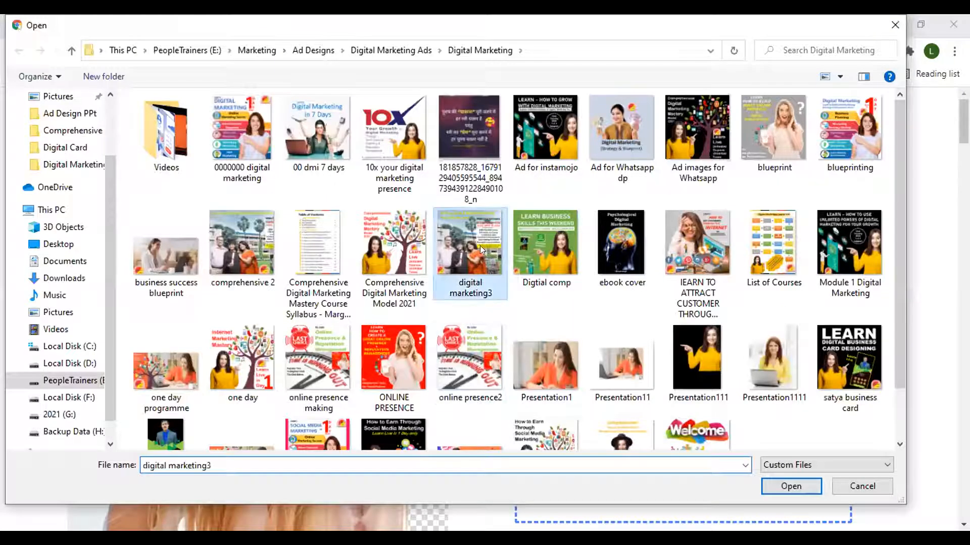
left_click(799, 489)
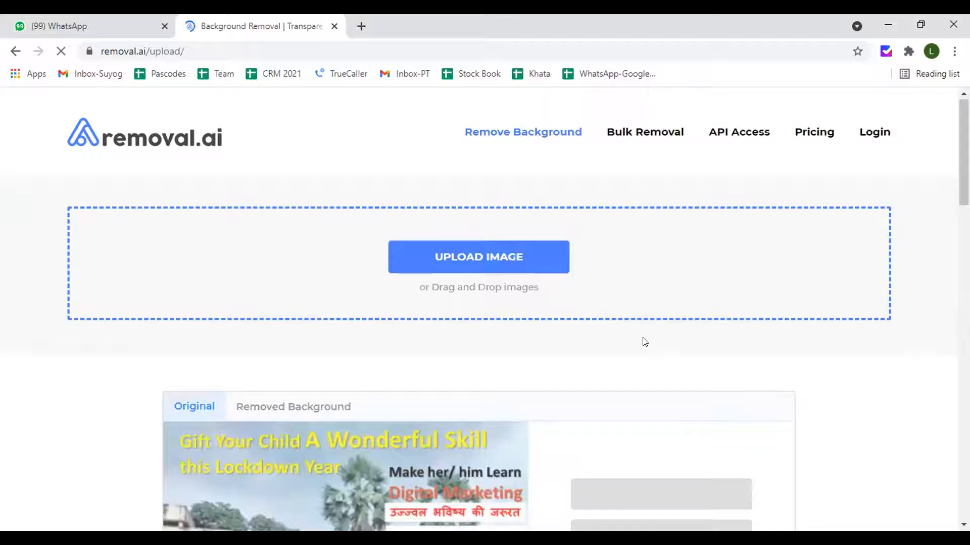
scroll(629, 386, "down", 4)
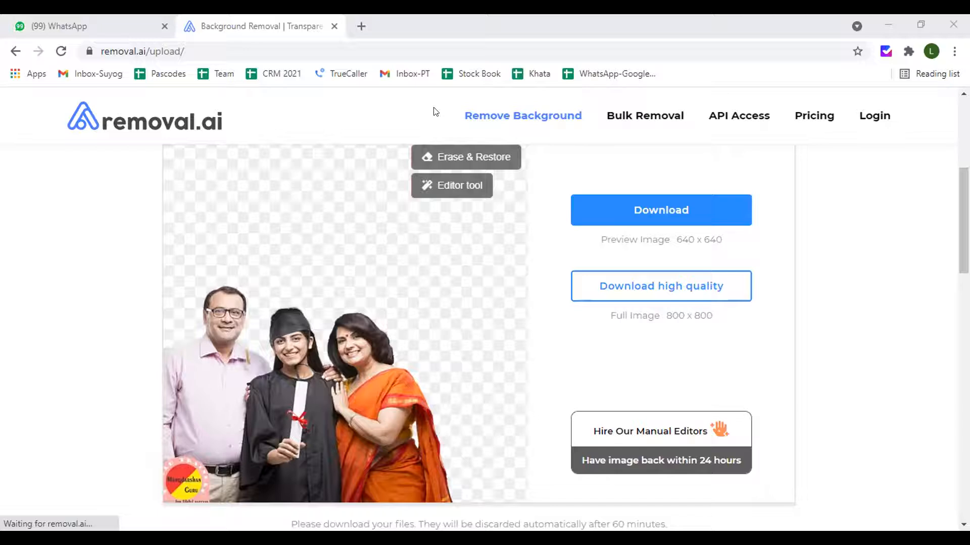
Step: Open the remove.bg website in a new browser tab
left_click(356, 28)
type("remov")
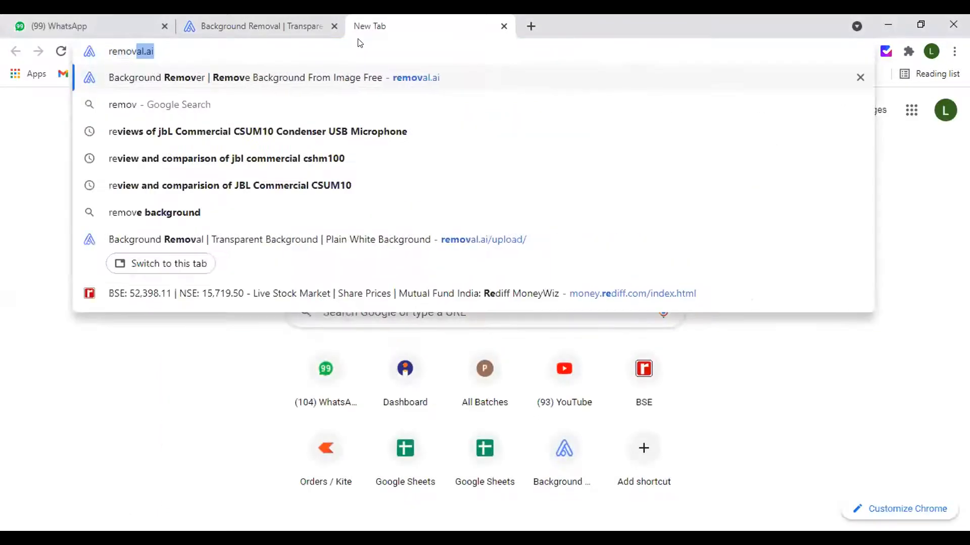
type("e.b")
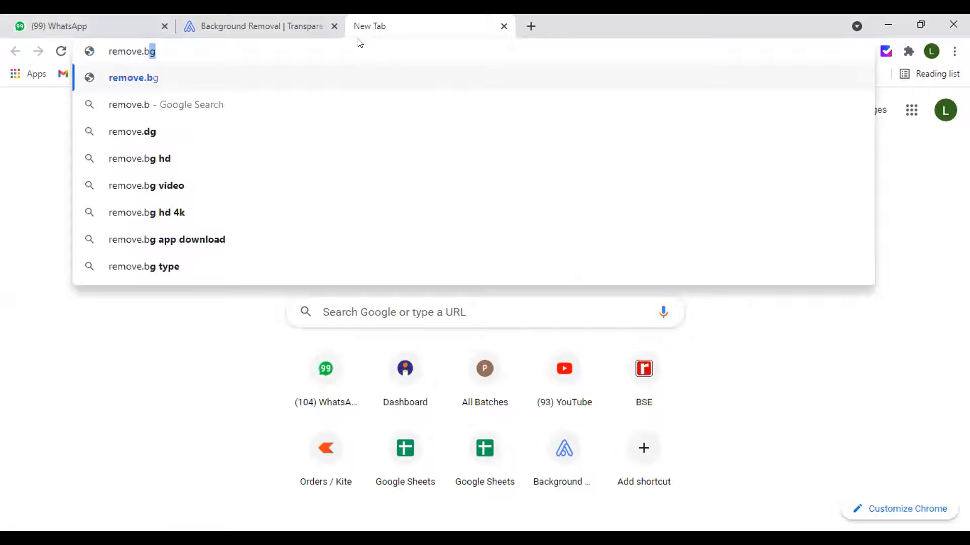
key("Return")
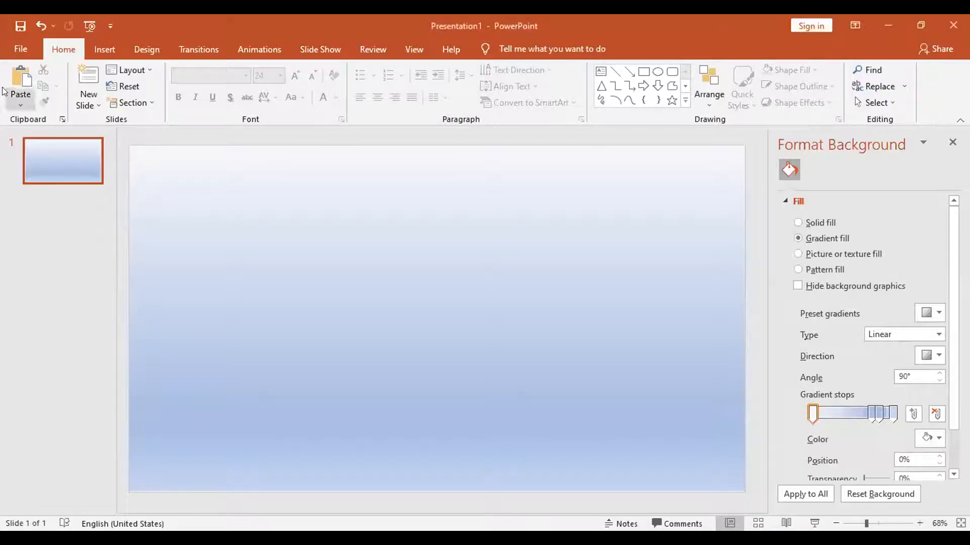
left_click(20, 49)
left_click(45, 115)
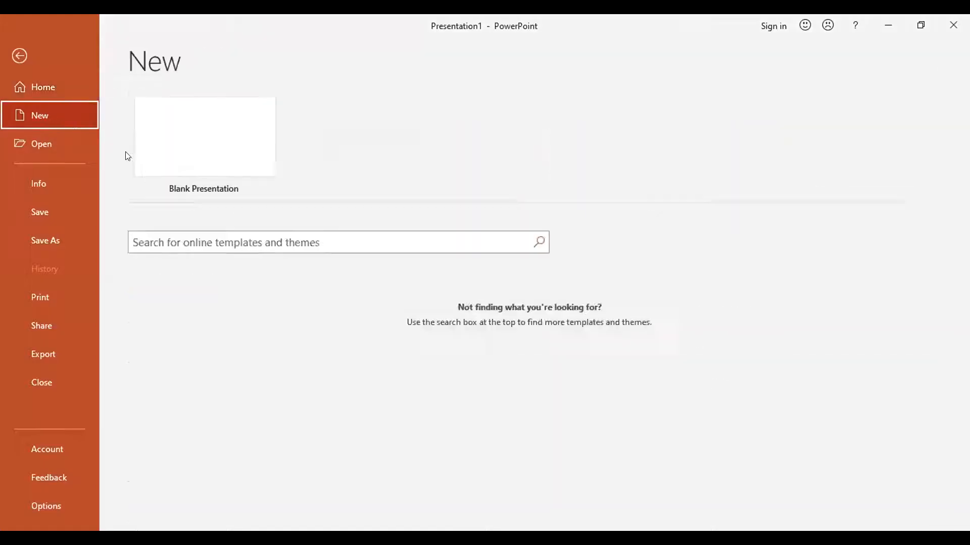
key("Escape")
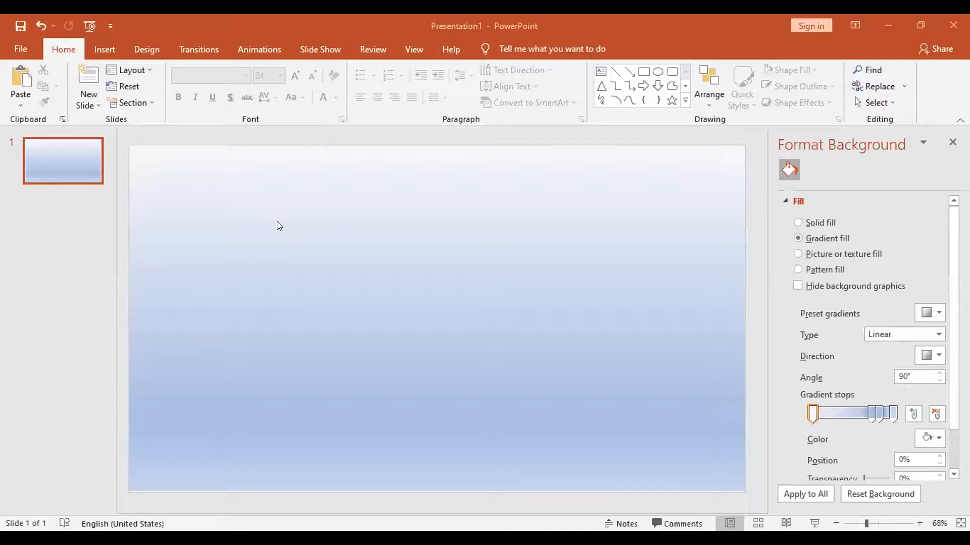
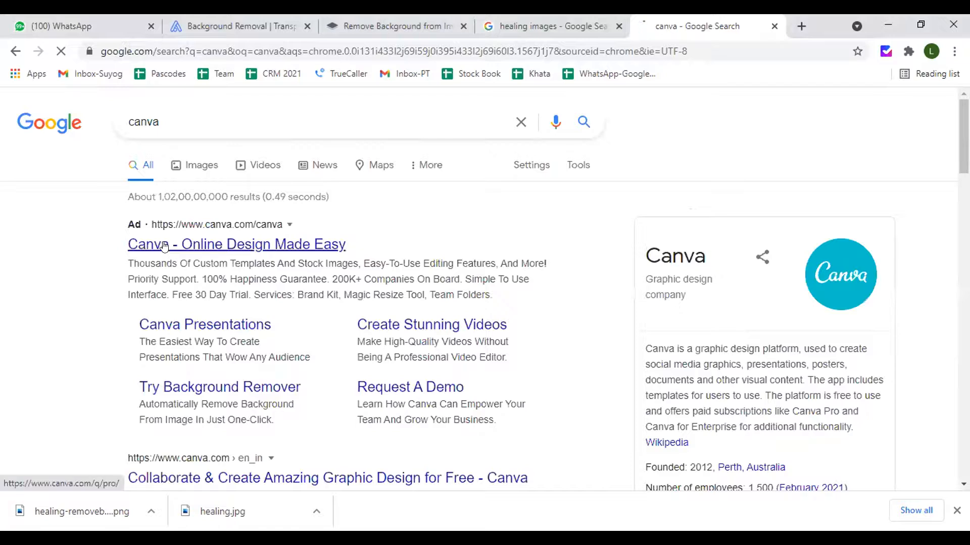
Step: Open Canva from the Google search results and browse the recommended design types on its home page
left_click(165, 247)
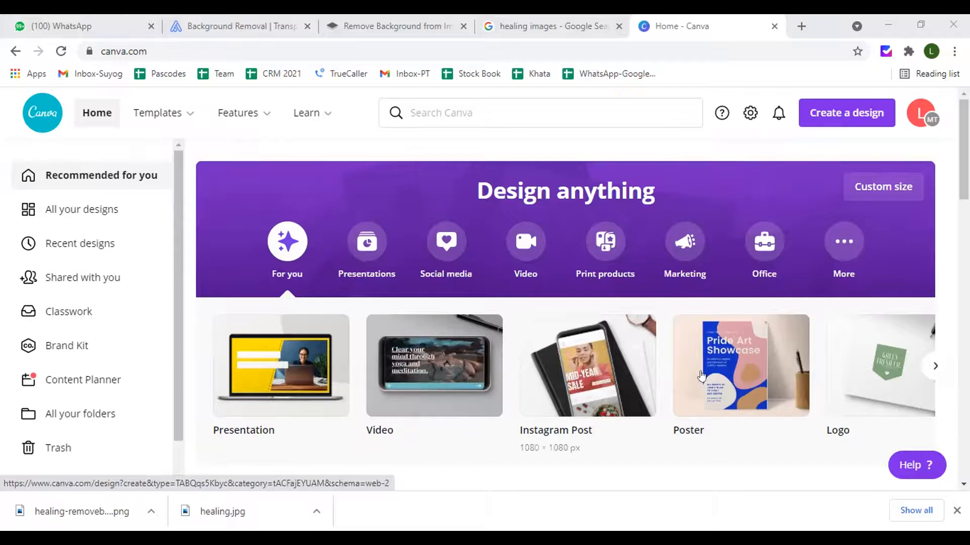
left_click(928, 371)
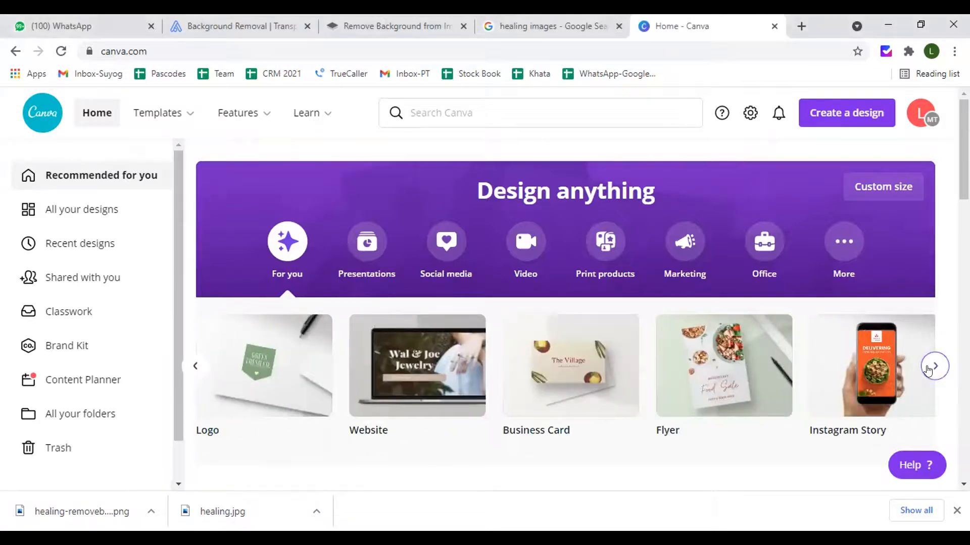
left_click(928, 371)
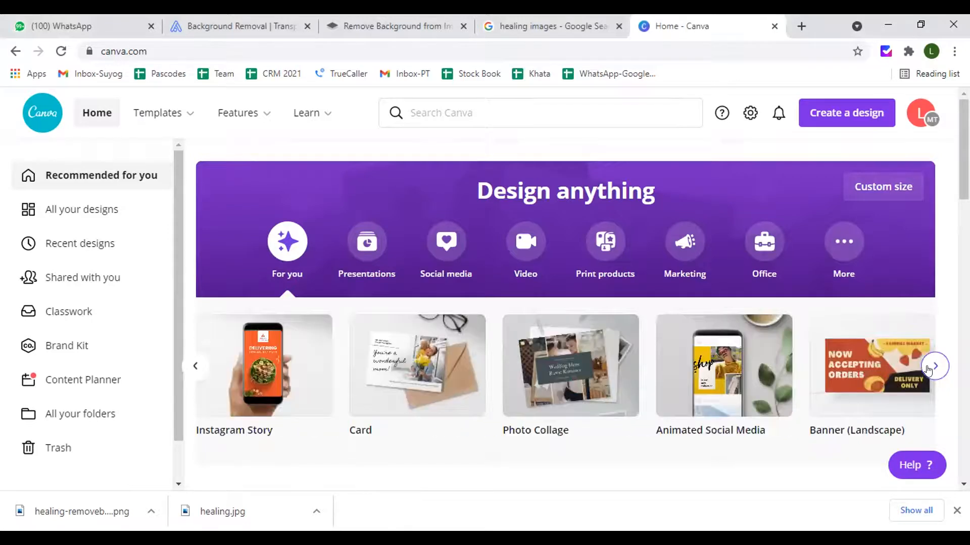
left_click(929, 371)
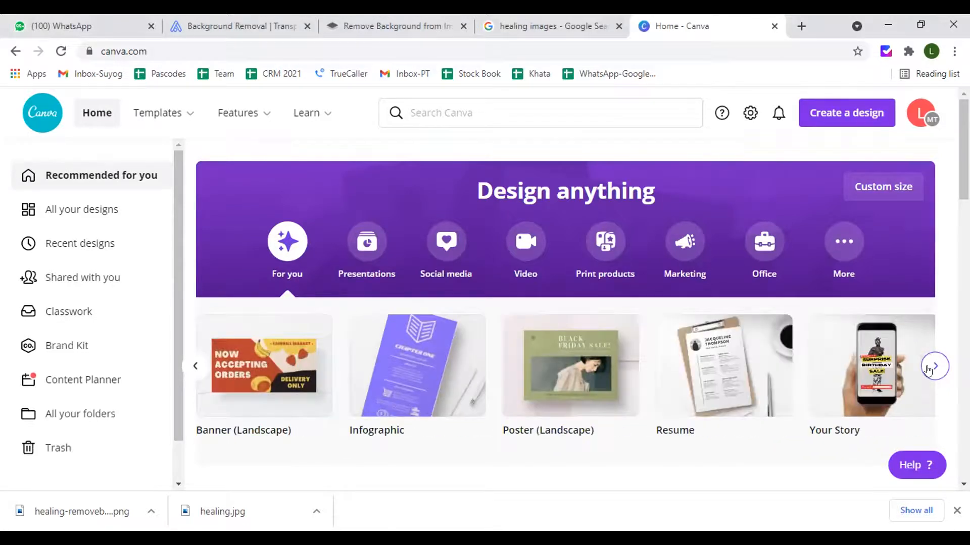
left_click(198, 365)
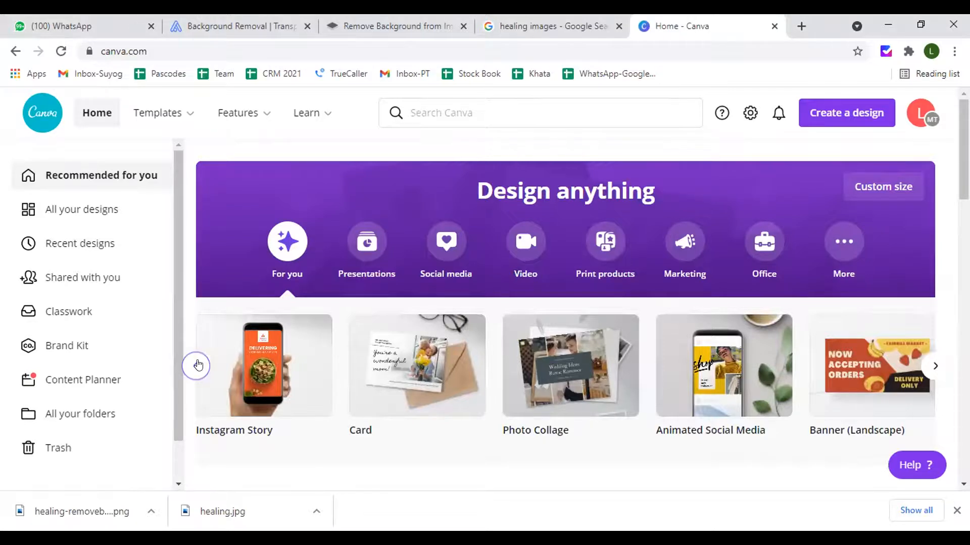
left_click(197, 365)
left_click(197, 364)
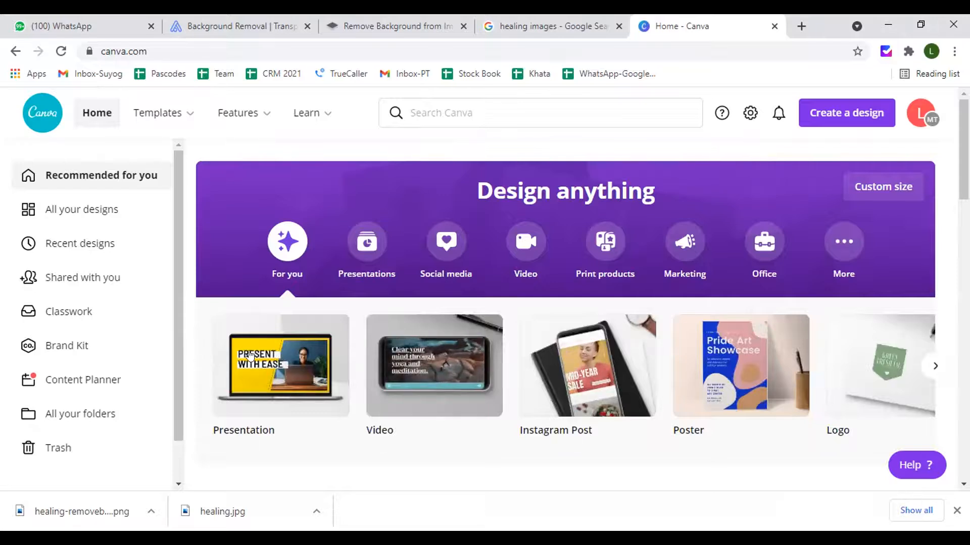
Step: Create a blank Logo design, browse its templates and open the design's full publishing options
left_click(852, 373)
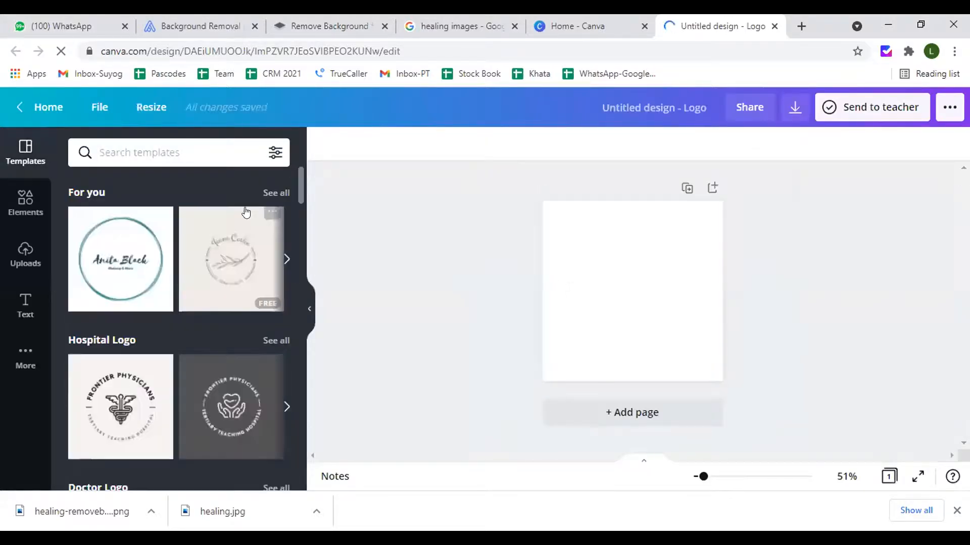
left_click_drag(300, 178, 302, 263)
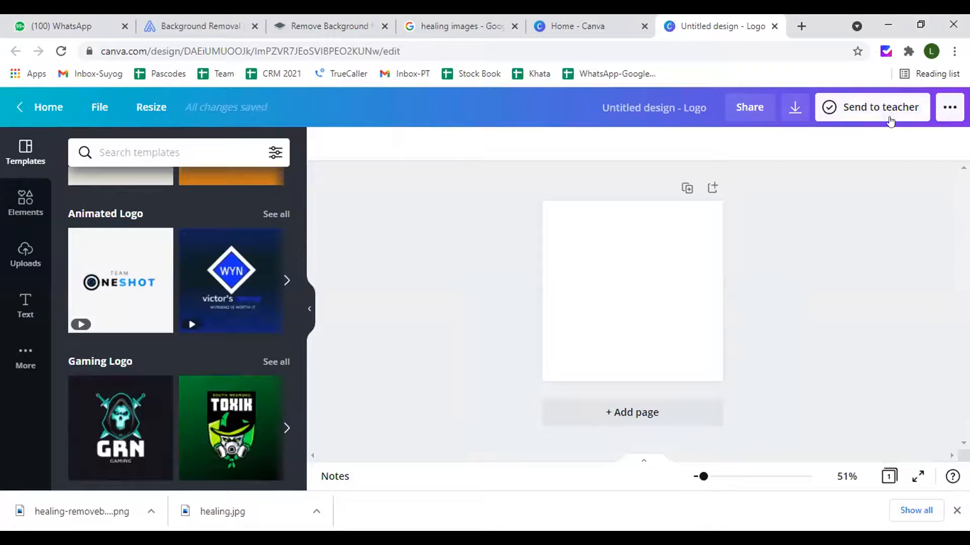
left_click(942, 109)
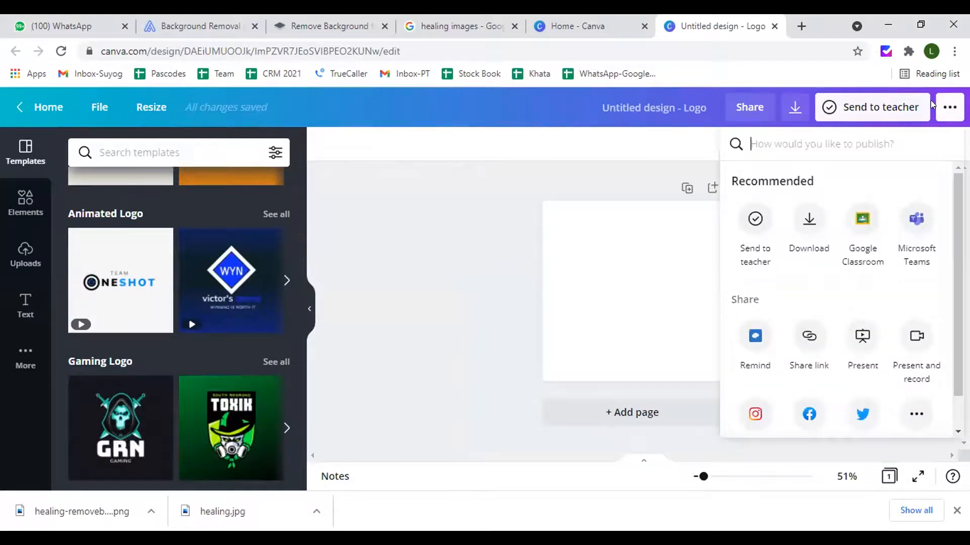
Step: Close the publishing options and browse the logo template categories from Hospital Logo to Art / Design Logo
left_click(500, 124)
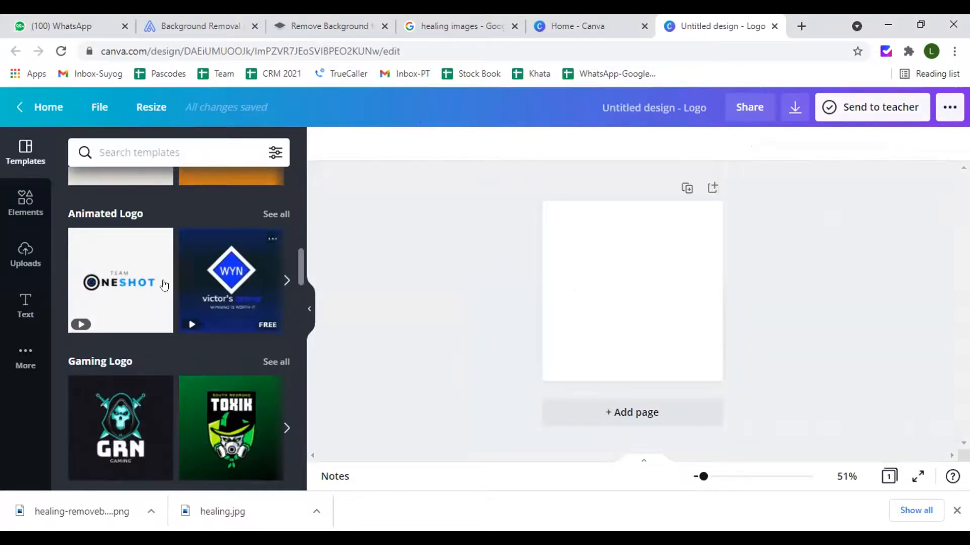
scroll(129, 298, "down", 5)
scroll(130, 298, "up", 5)
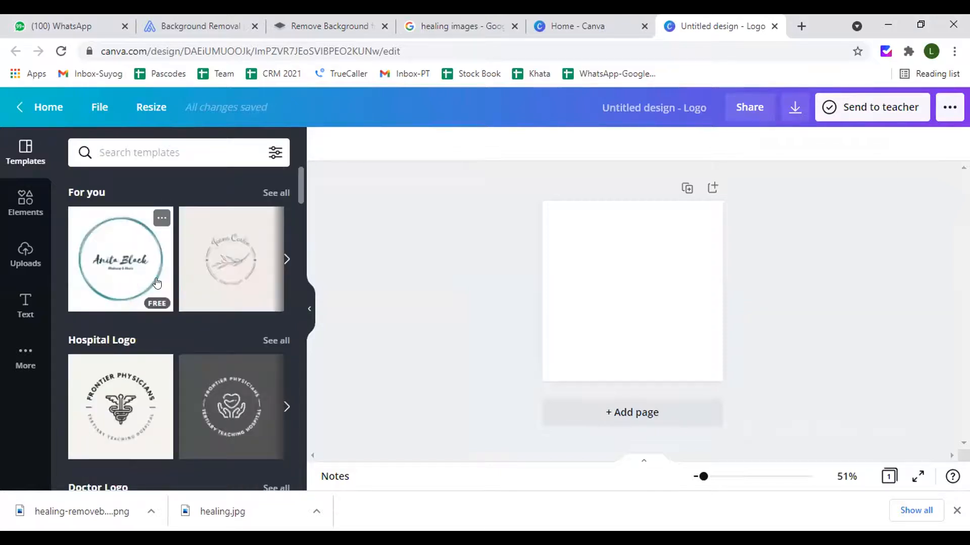
scroll(140, 286, "down", 3)
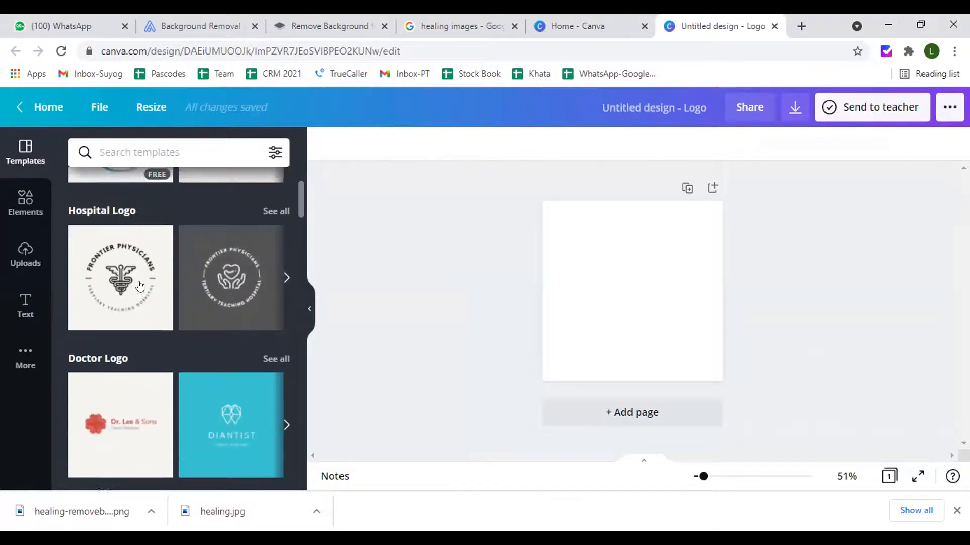
scroll(140, 286, "down", 1)
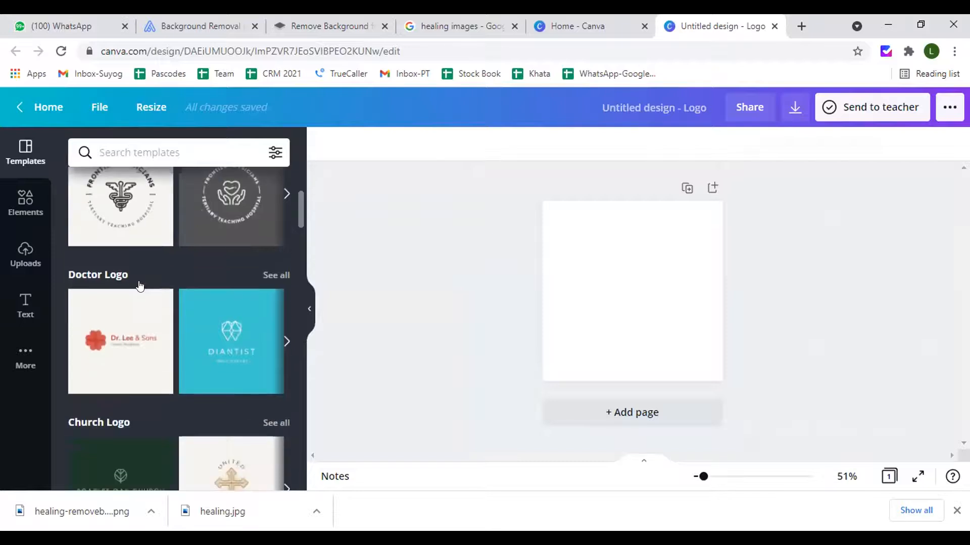
scroll(140, 285, "down", 3)
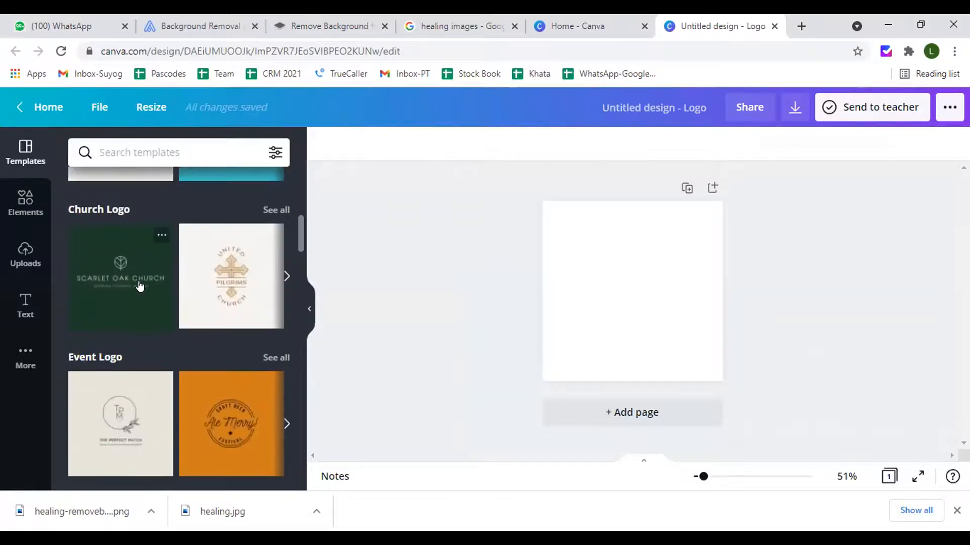
scroll(140, 286, "down", 1)
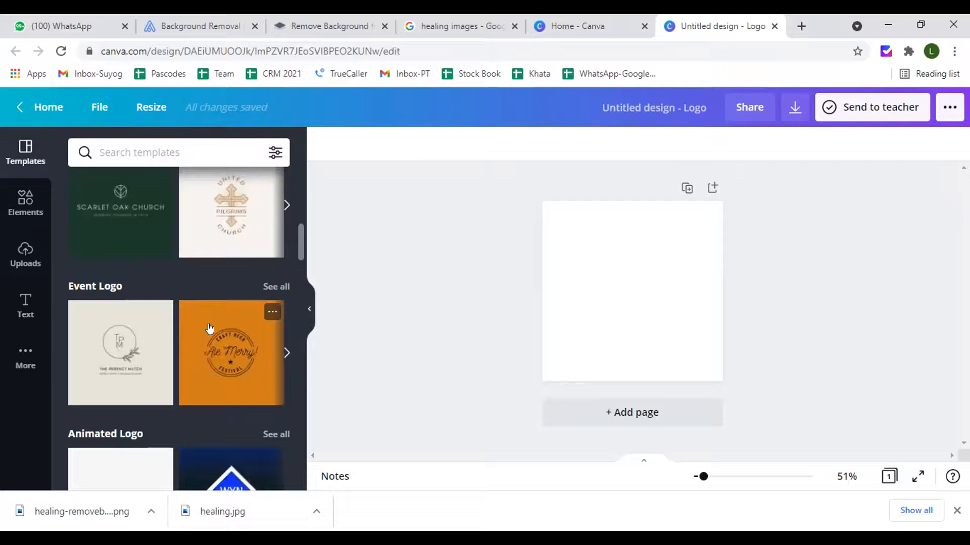
scroll(209, 327, "up", 7)
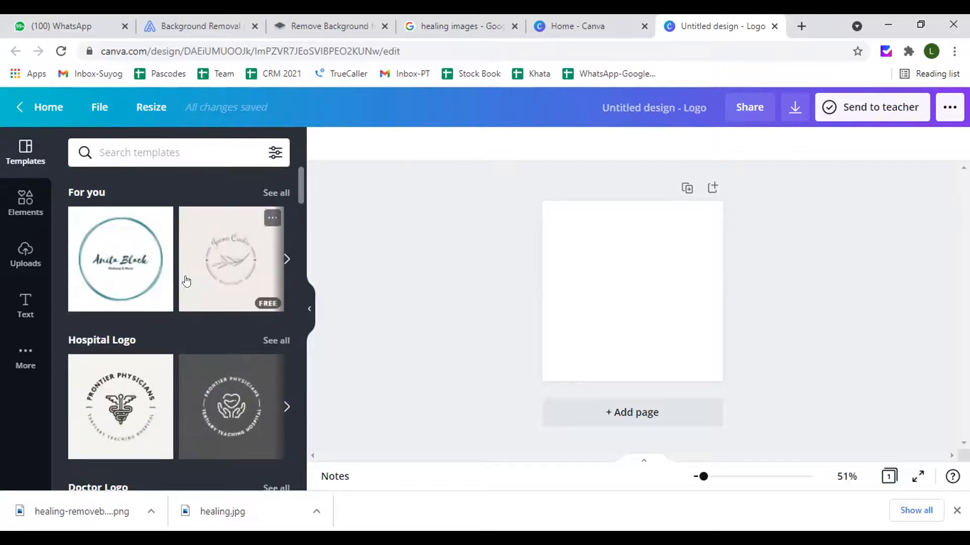
scroll(134, 296, "down", 5)
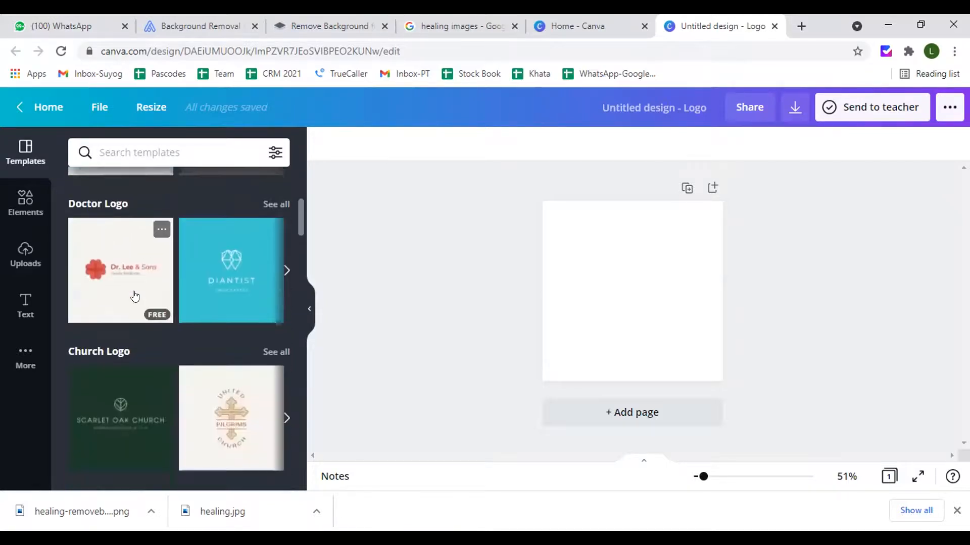
scroll(134, 297, "down", 3)
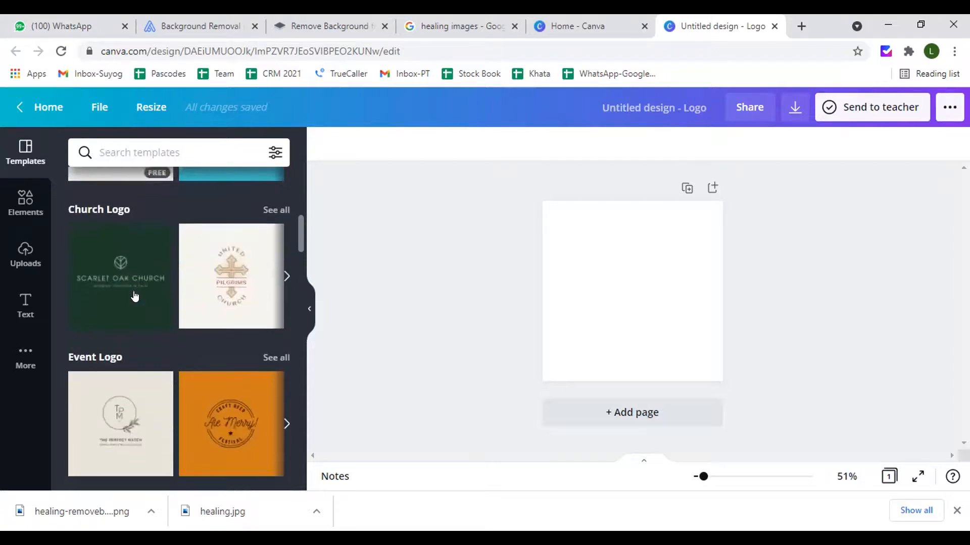
scroll(134, 297, "down", 3)
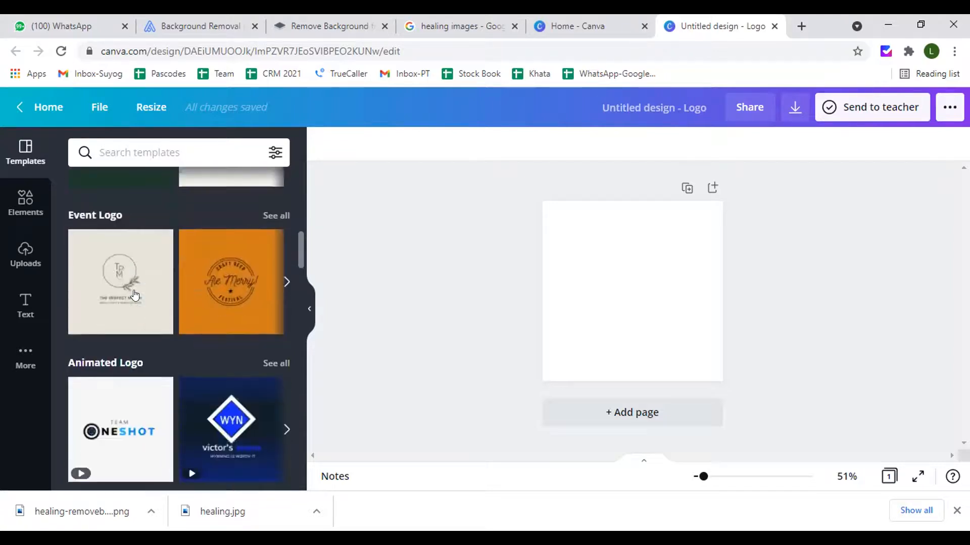
scroll(135, 296, "down", 3)
scroll(134, 295, "down", 4)
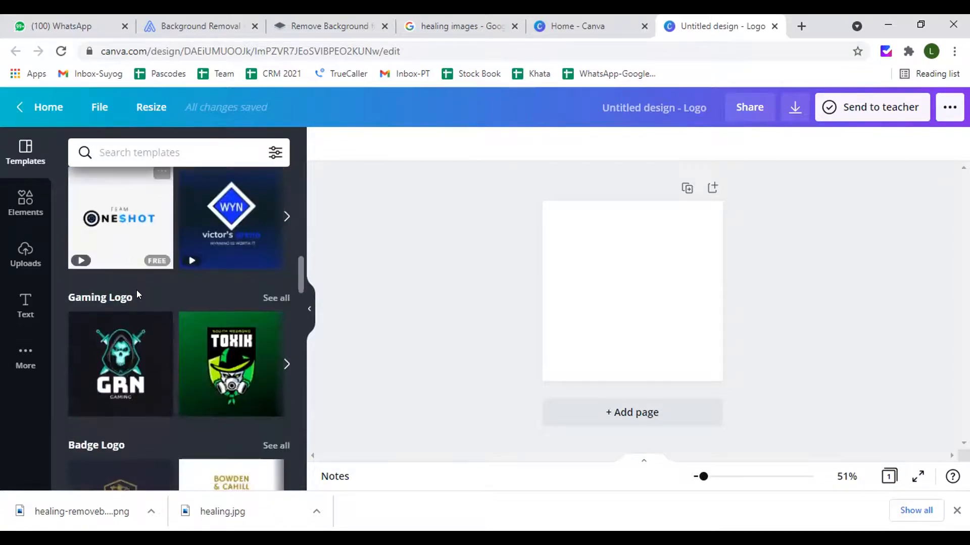
scroll(136, 295, "down", 5)
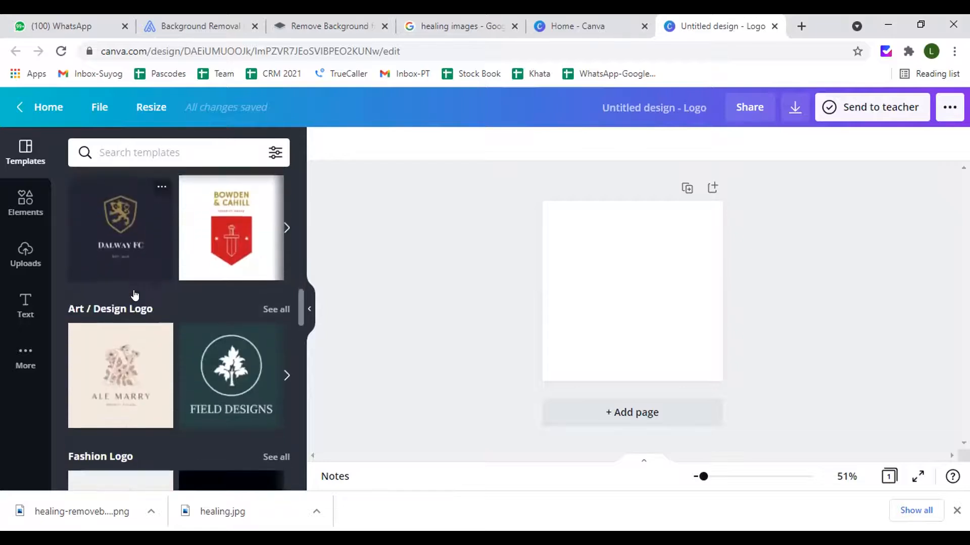
scroll(134, 296, "up", 8)
Step: Search the logo templates for "digital" and apply the balplanet sports center template to the blank page
left_click(110, 151)
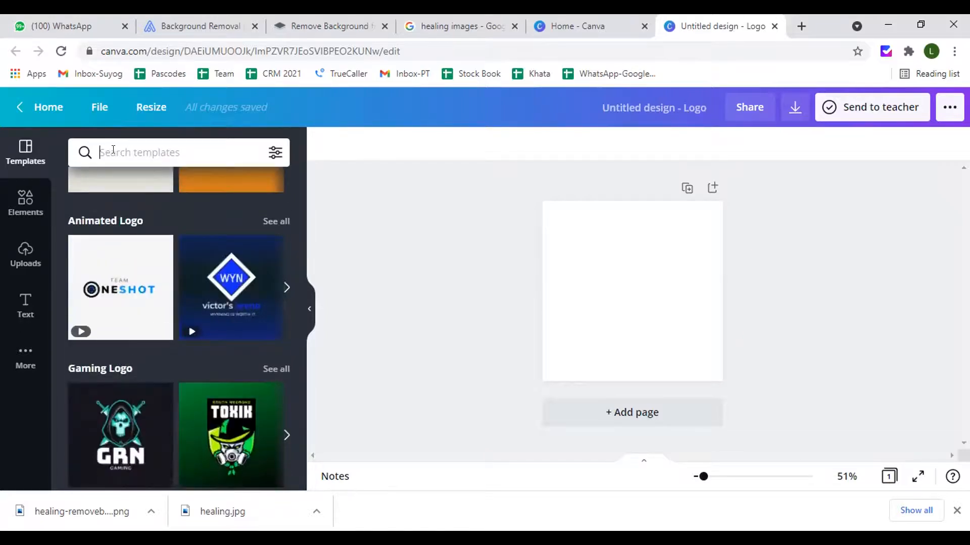
type("digital")
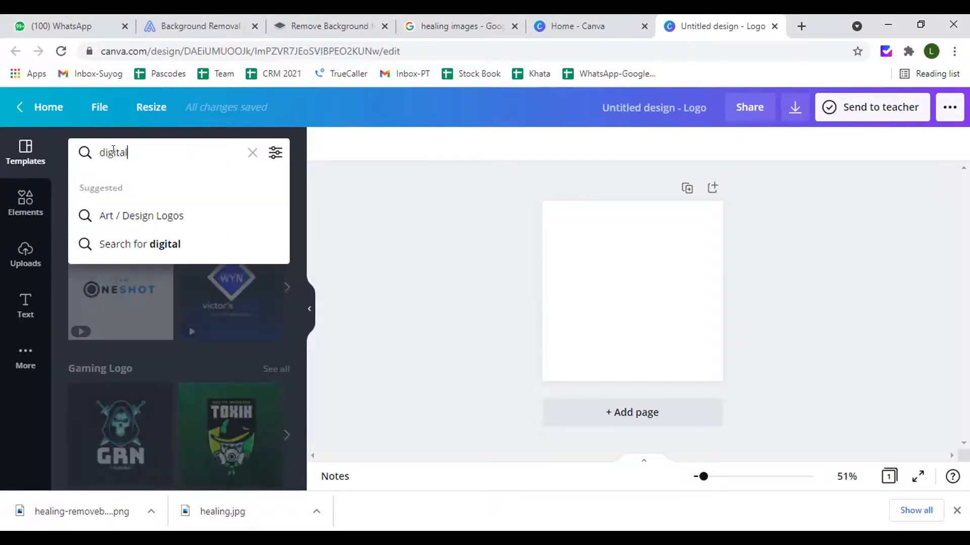
key("Return")
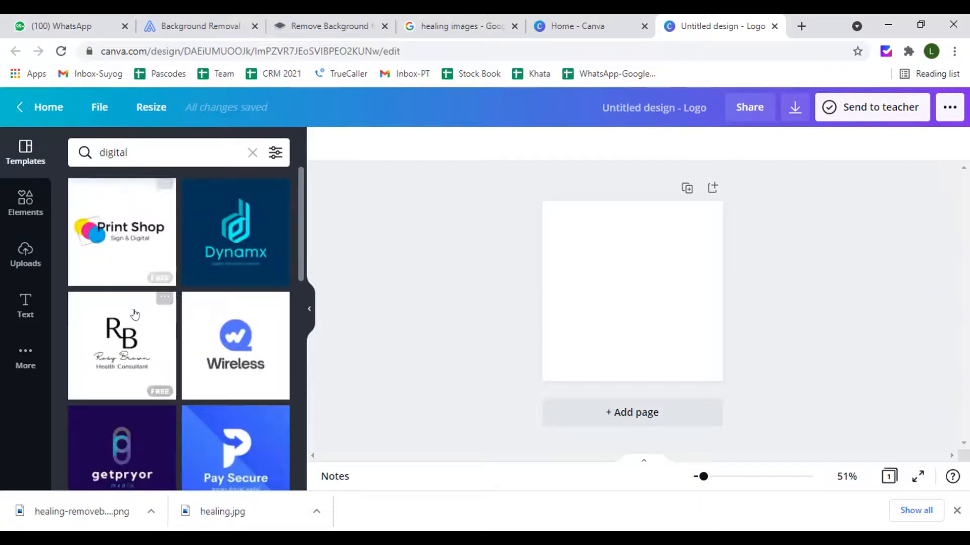
scroll(134, 310, "down", 3)
scroll(134, 314, "down", 8)
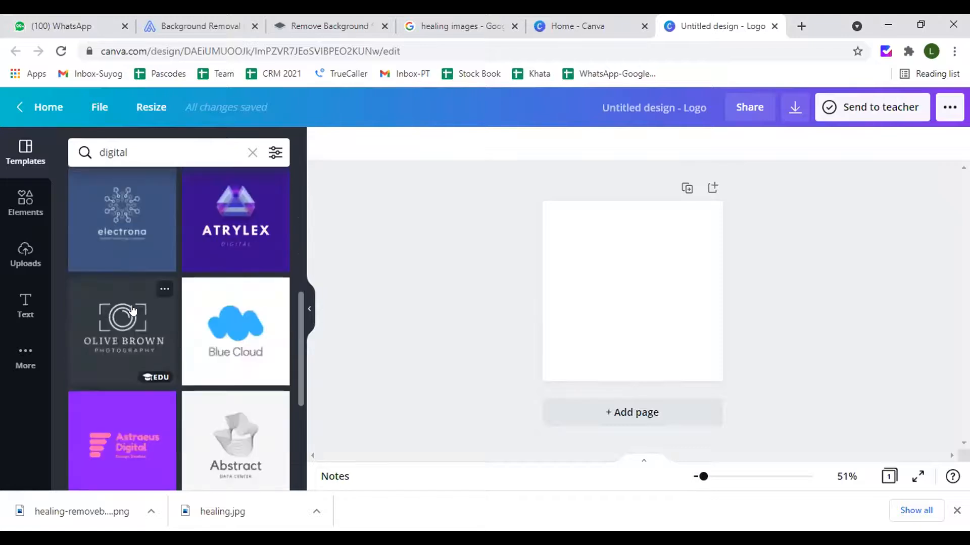
scroll(131, 308, "down", 3)
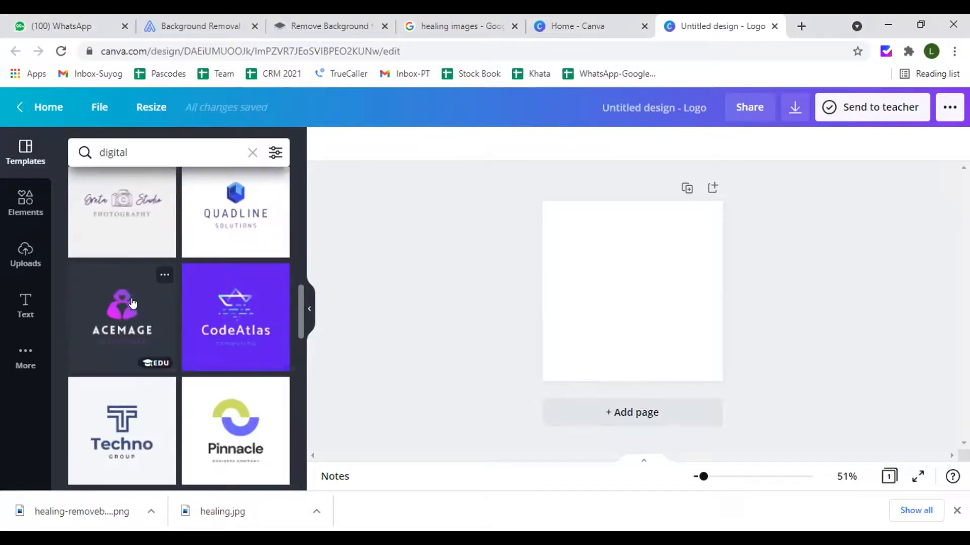
scroll(131, 301, "down", 3)
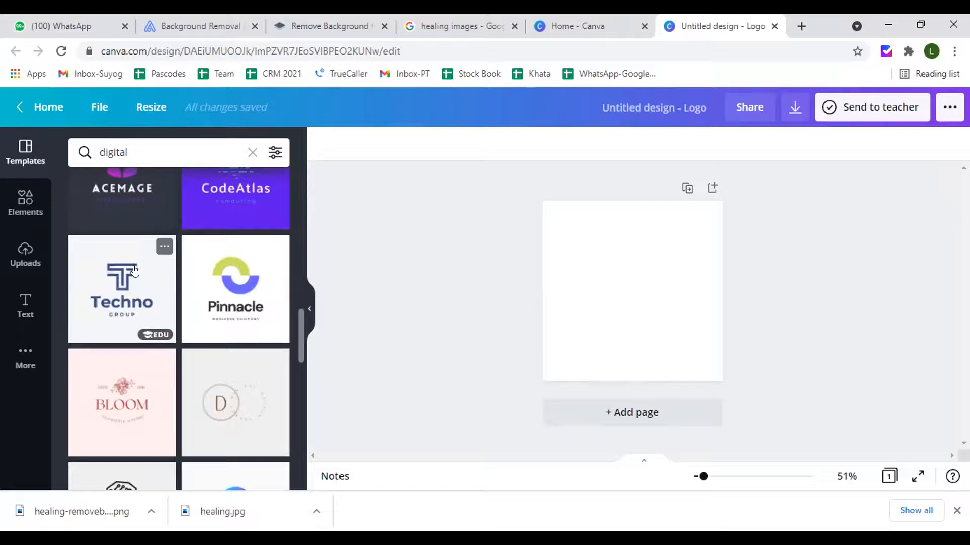
scroll(140, 275, "down", 2)
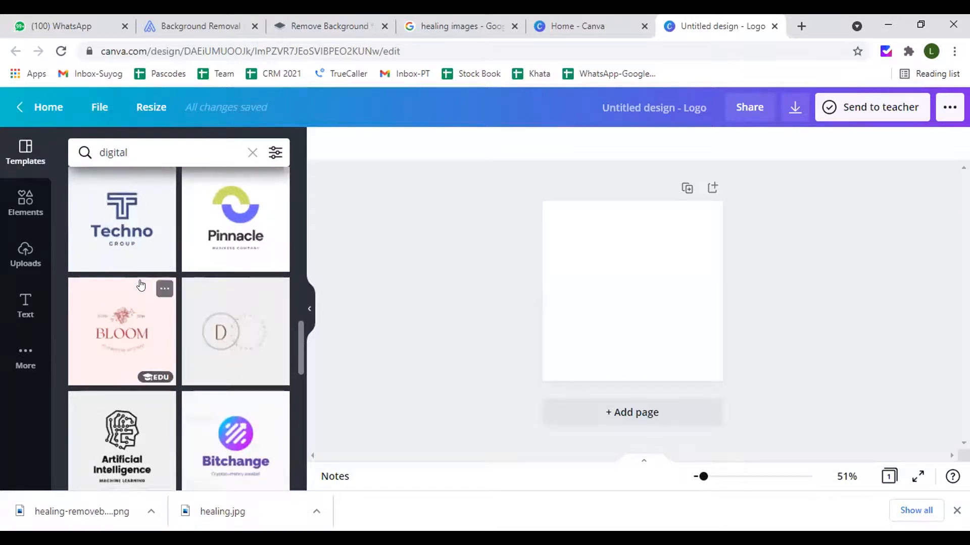
scroll(139, 283, "down", 5)
scroll(140, 287, "down", 8)
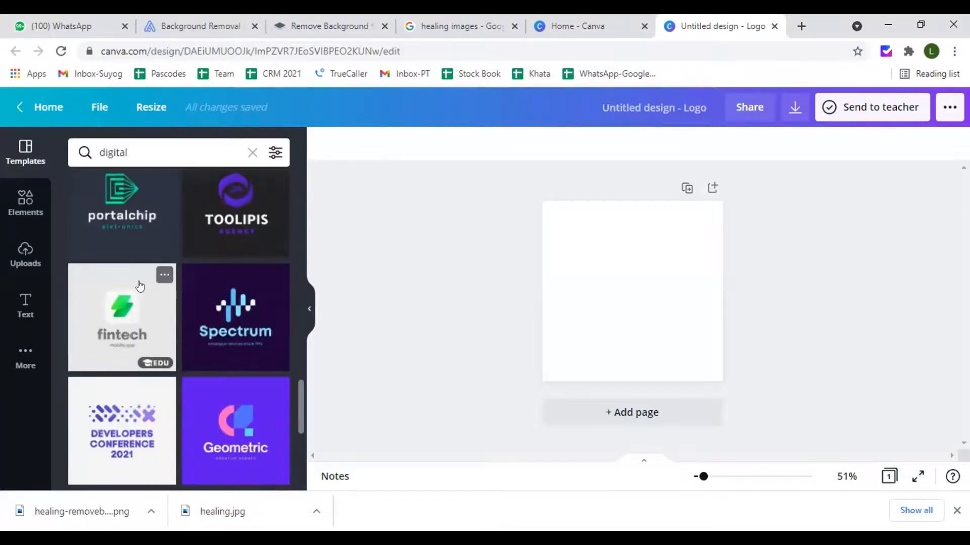
scroll(139, 284, "down", 2)
scroll(139, 285, "up", 2)
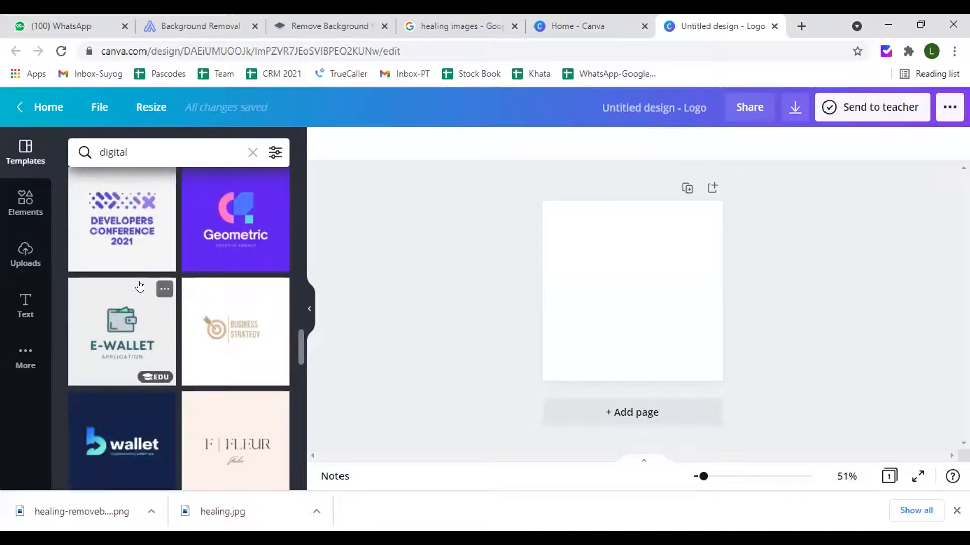
scroll(140, 287, "up", 2)
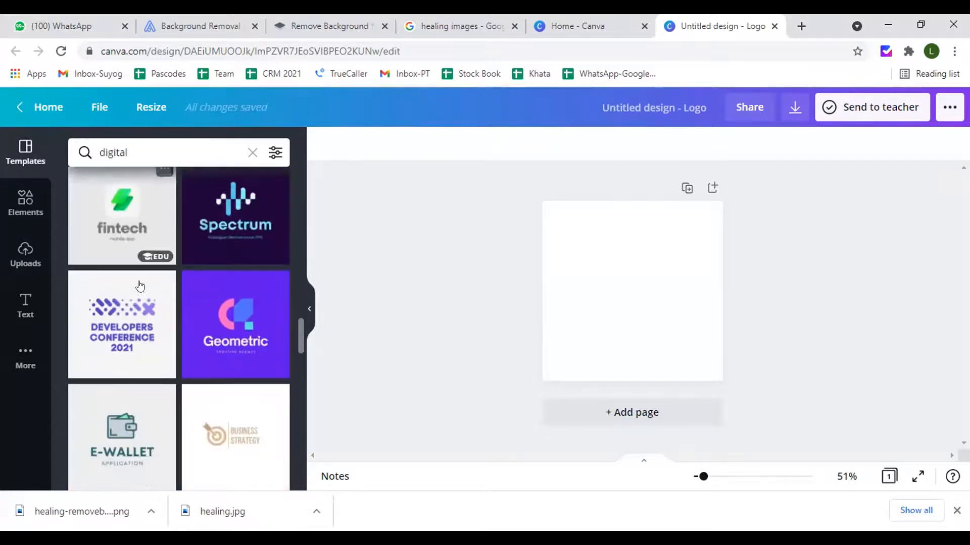
scroll(139, 286, "down", 12)
scroll(140, 284, "down", 1)
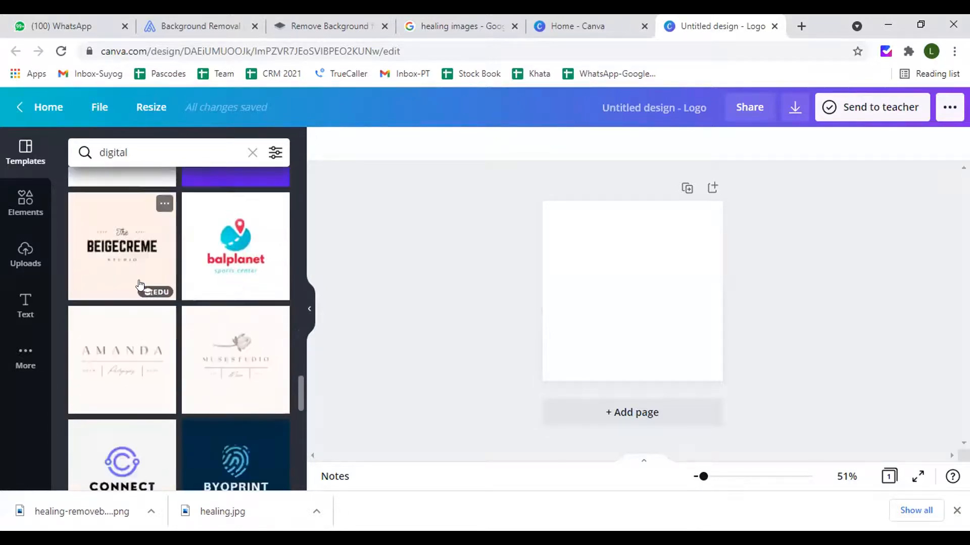
left_click(226, 242)
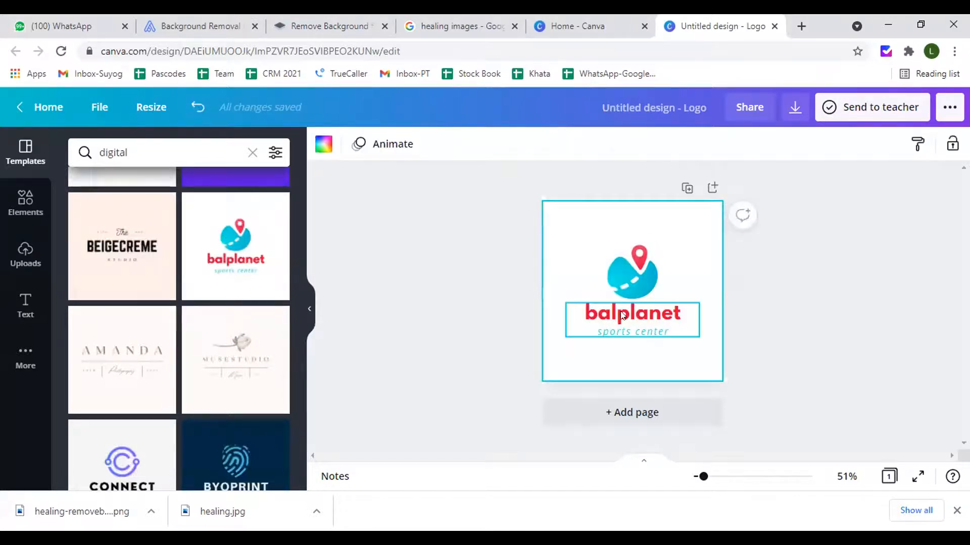
Step: Replace the logo's main name "balplanet" with "JMD"
double_click(625, 315)
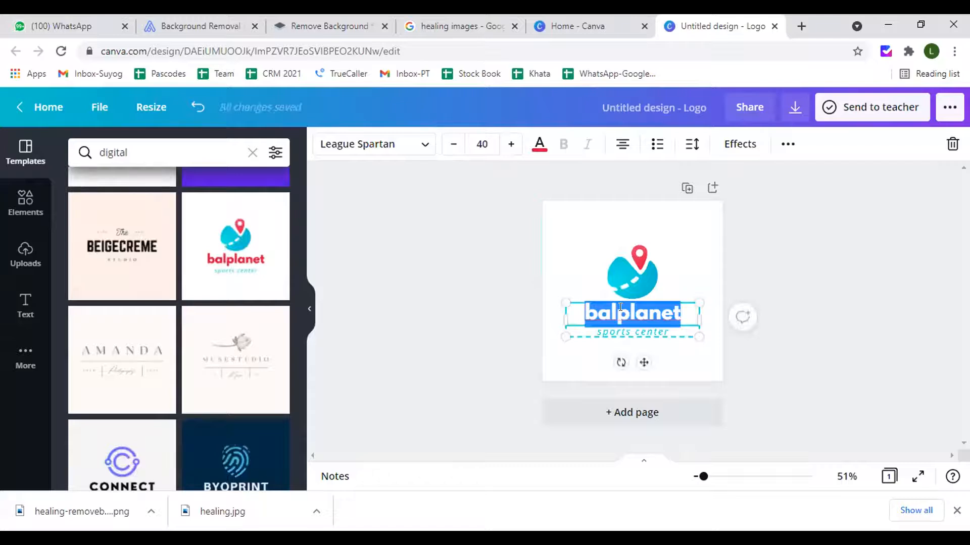
type("JDM")
key("BackSpace")
type("D")
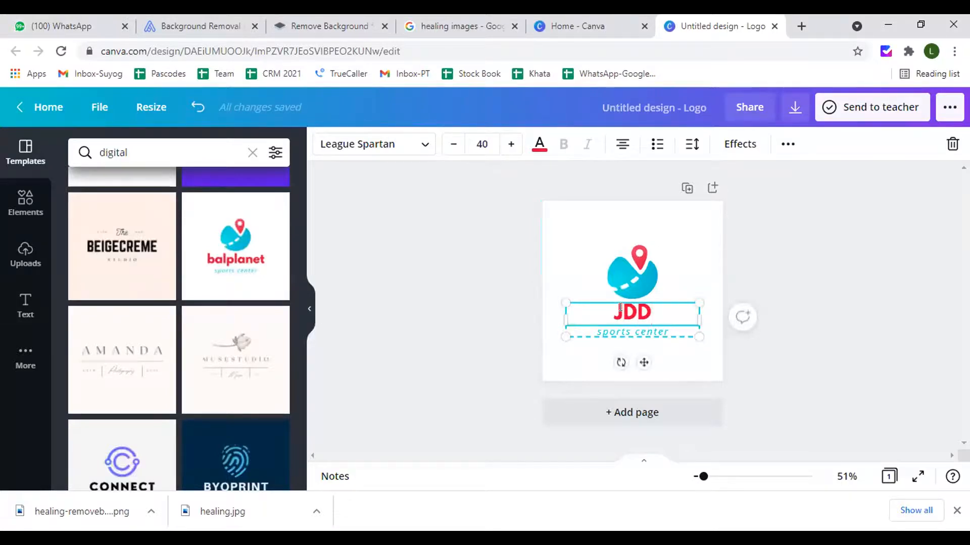
key("BackSpace")
key("BackSpace")
type("MD")
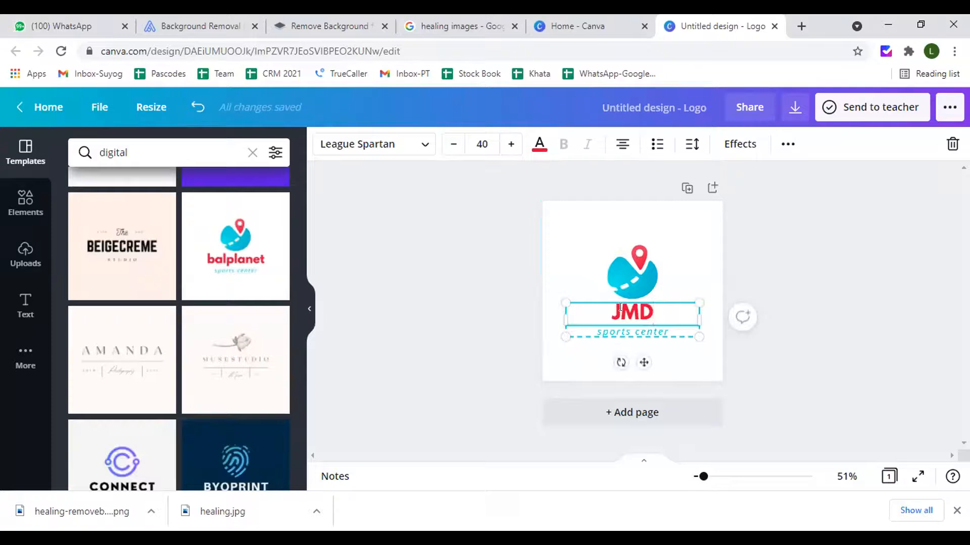
Step: Replace the tagline "sports center" beneath the name with "Digital" and select the location pin graphic
double_click(631, 331)
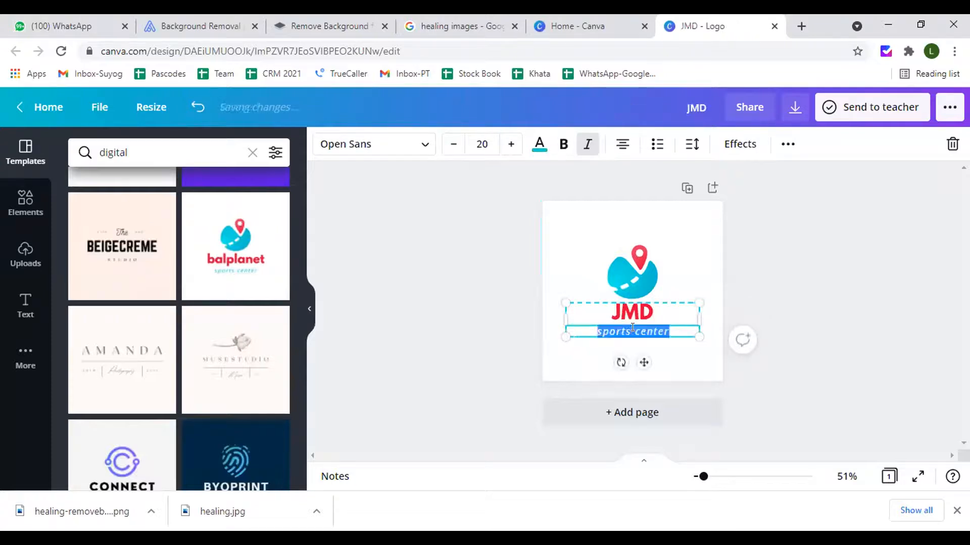
key("BackSpace")
type("Digital")
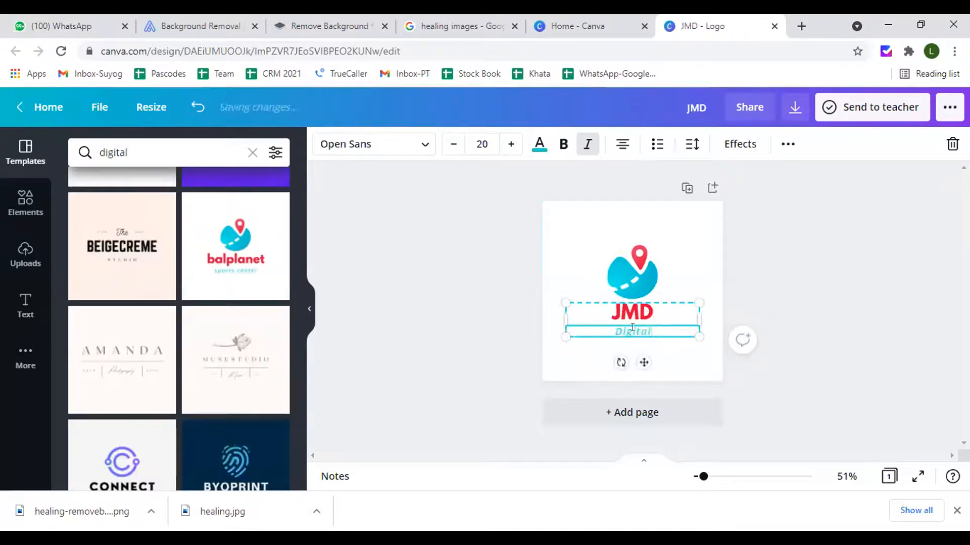
left_click(636, 268)
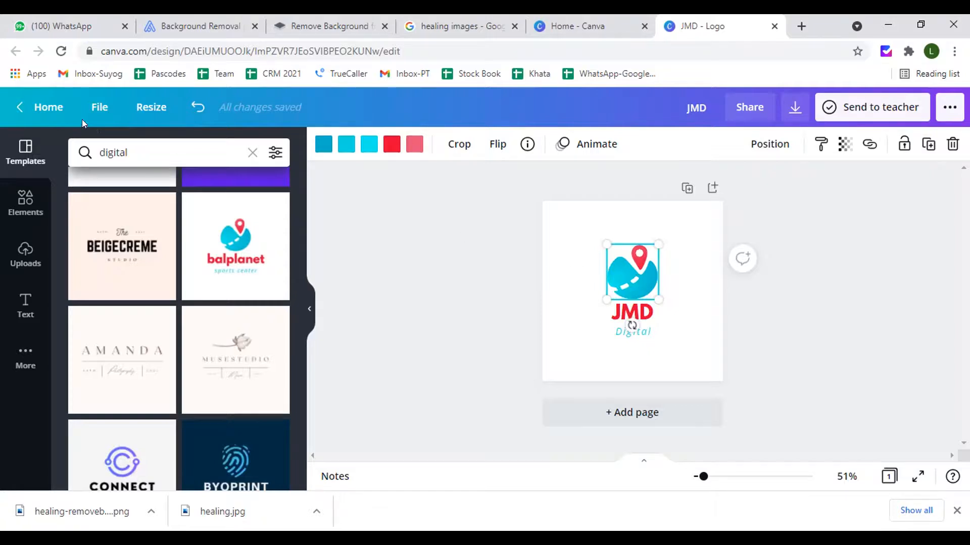
Step: View the available elements and the design's file options, and open the uploads area of the JMD logo
left_click(31, 205)
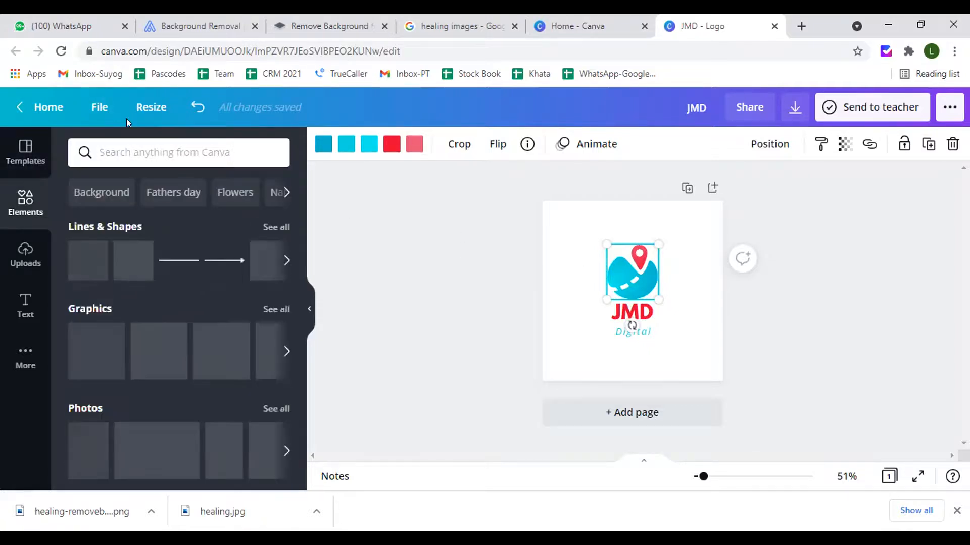
left_click(99, 107)
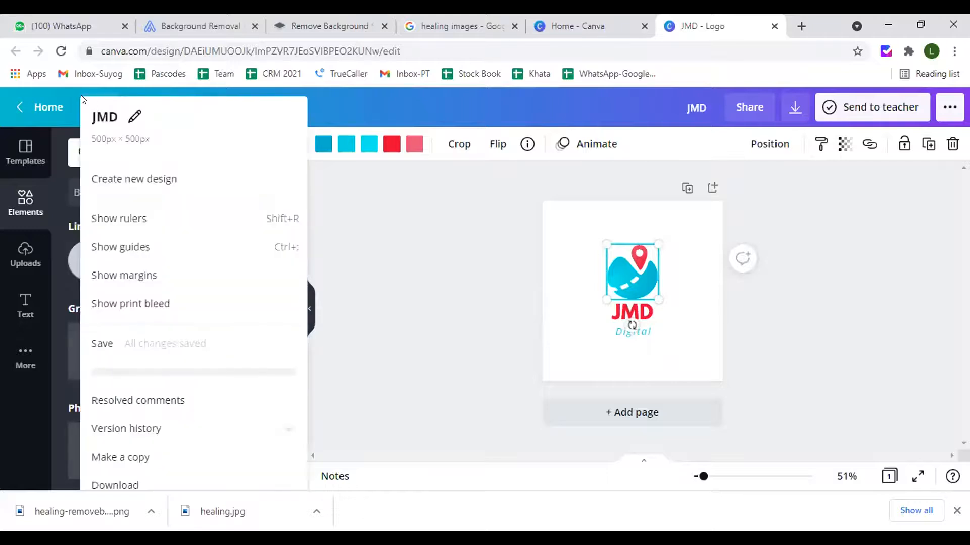
left_click(66, 122)
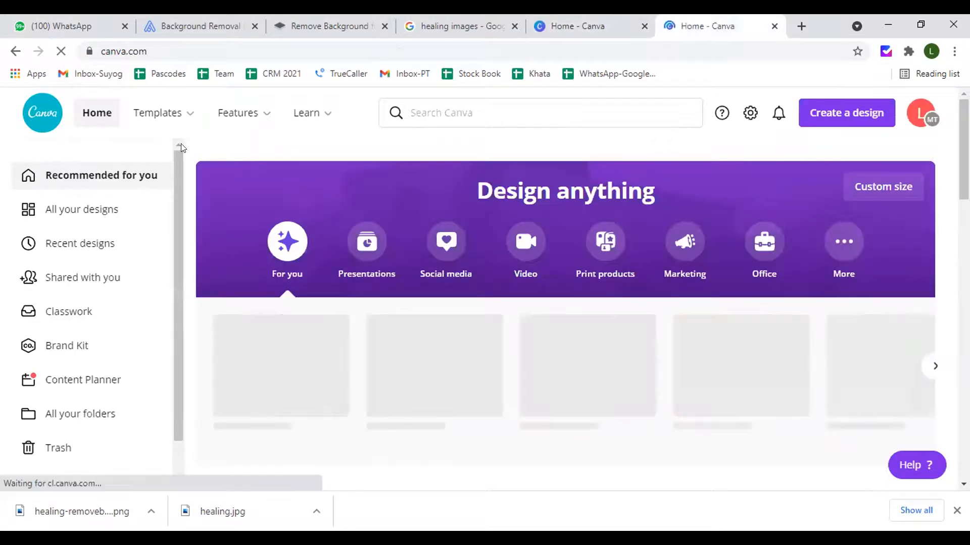
left_click(15, 52)
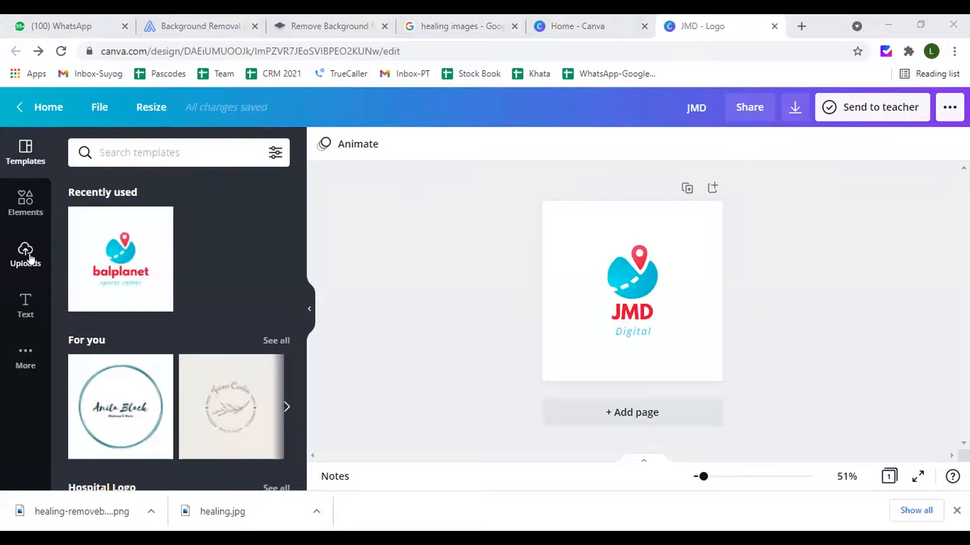
left_click(30, 259)
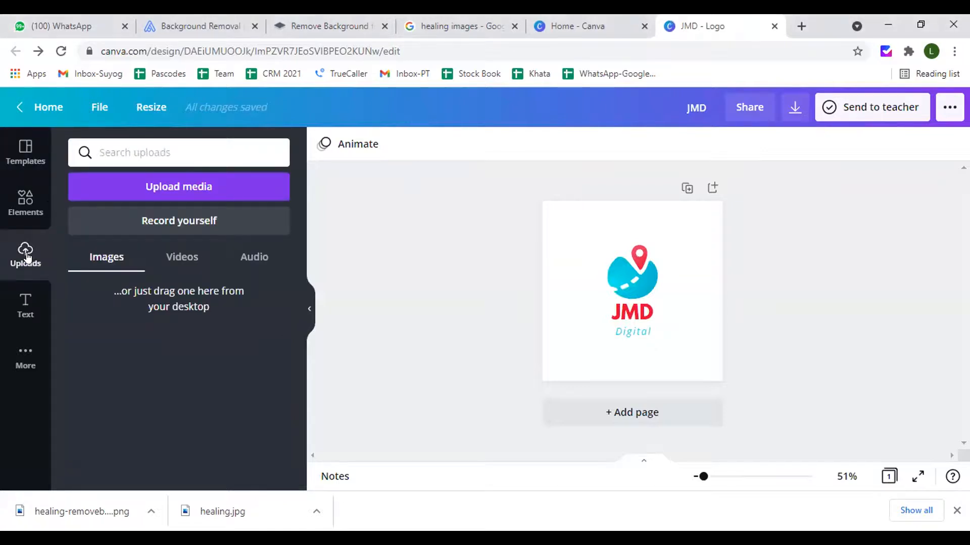
Step: Upload the baby photo from the "Girl Faces for ad free piks" folder on the device and place it on the JMD logo
left_click(150, 186)
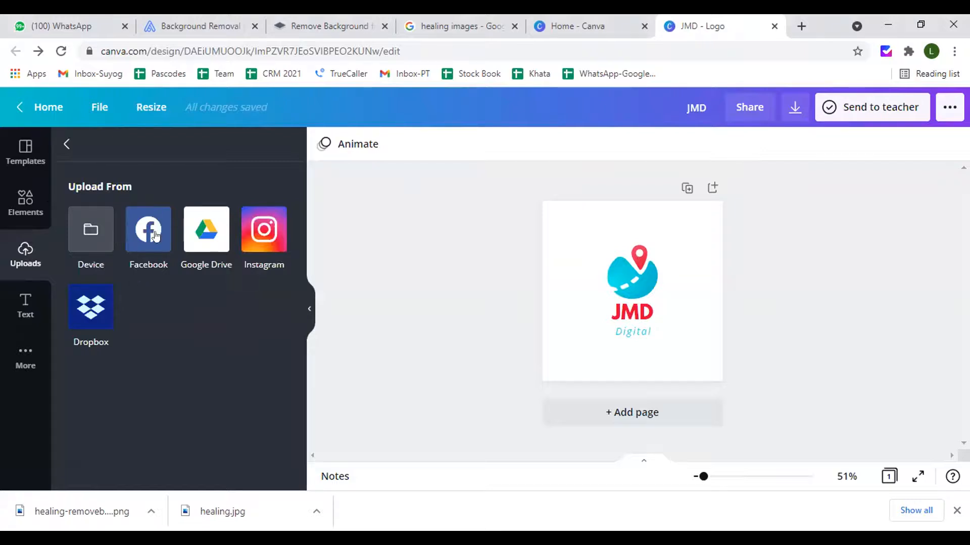
left_click(92, 228)
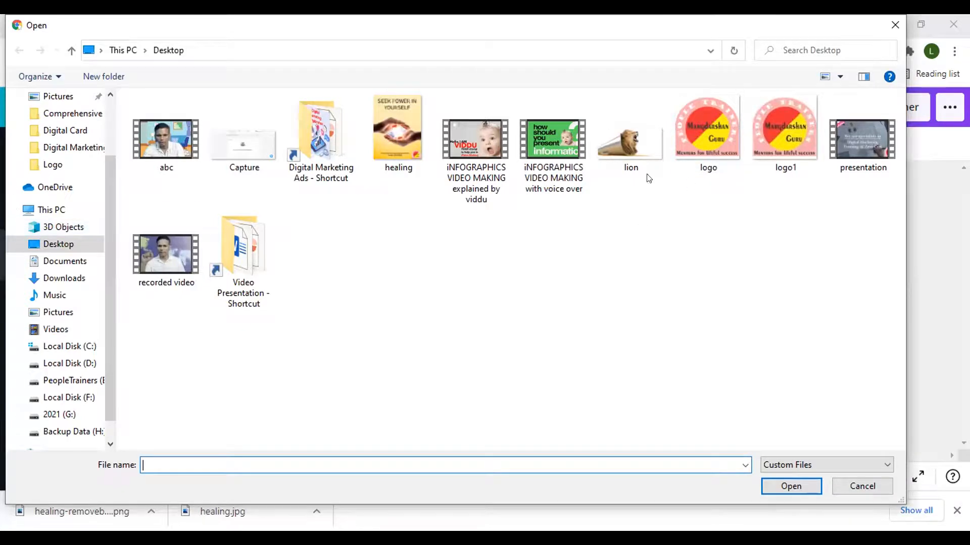
left_click(707, 142)
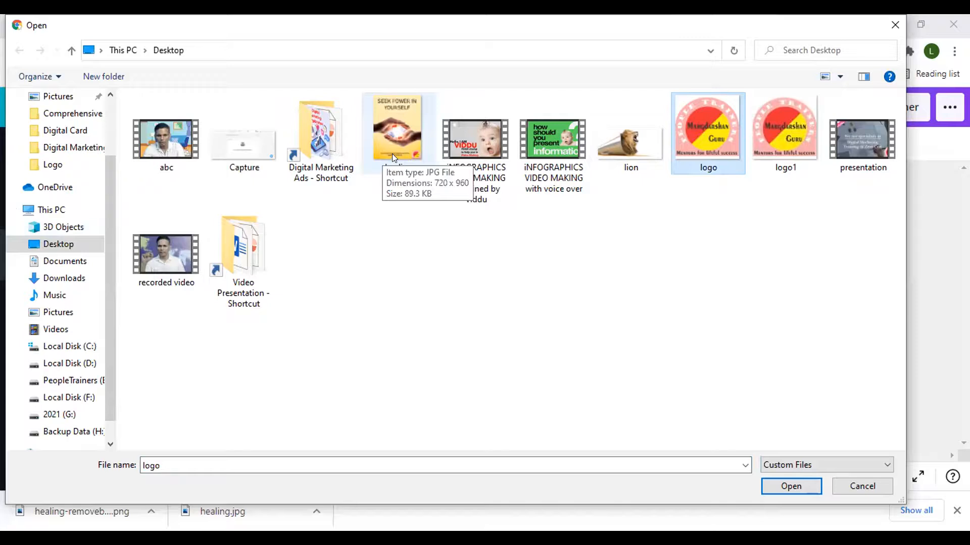
double_click(319, 136)
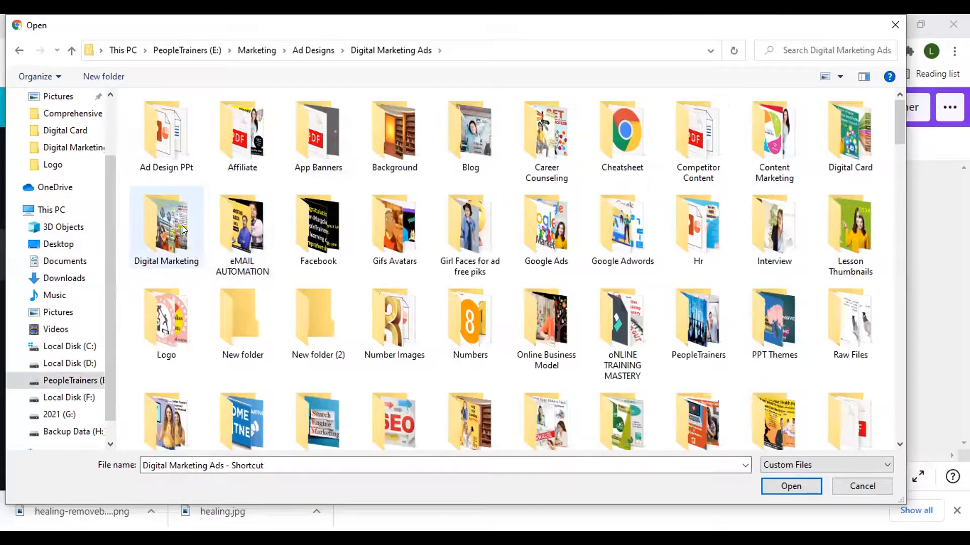
double_click(478, 224)
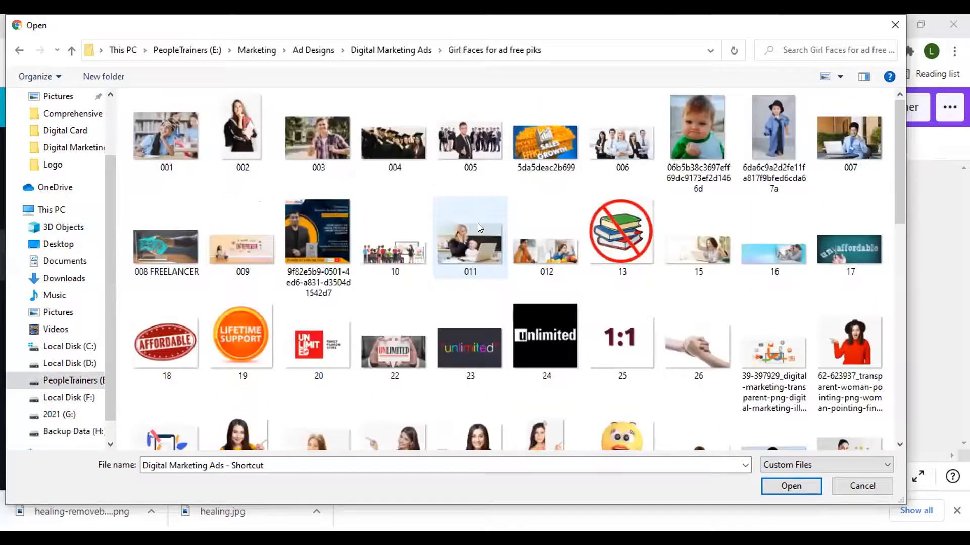
left_click(708, 144)
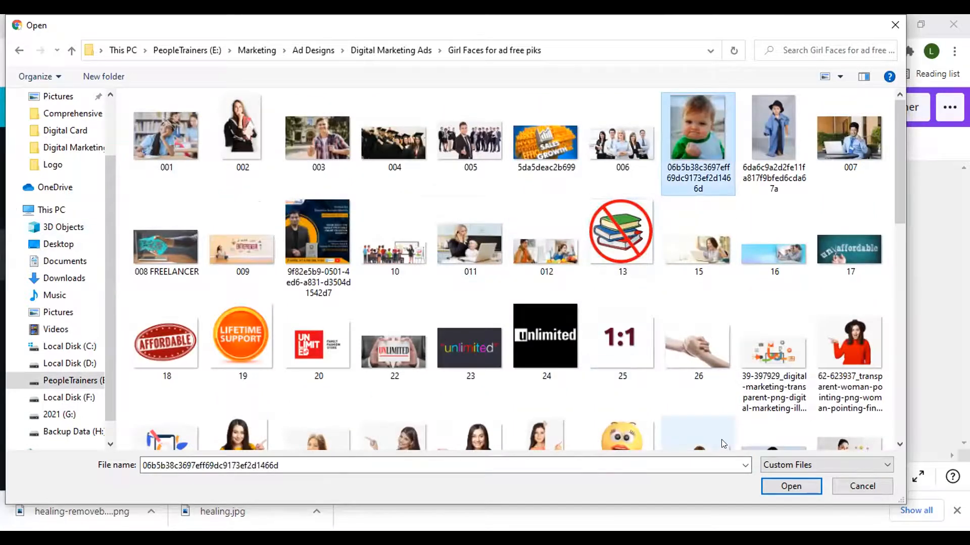
left_click(767, 486)
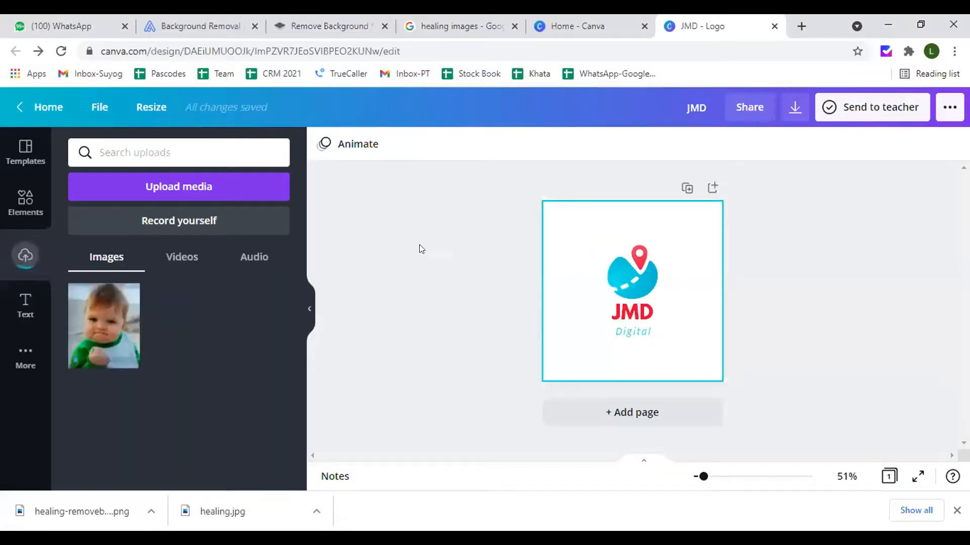
left_click(116, 305)
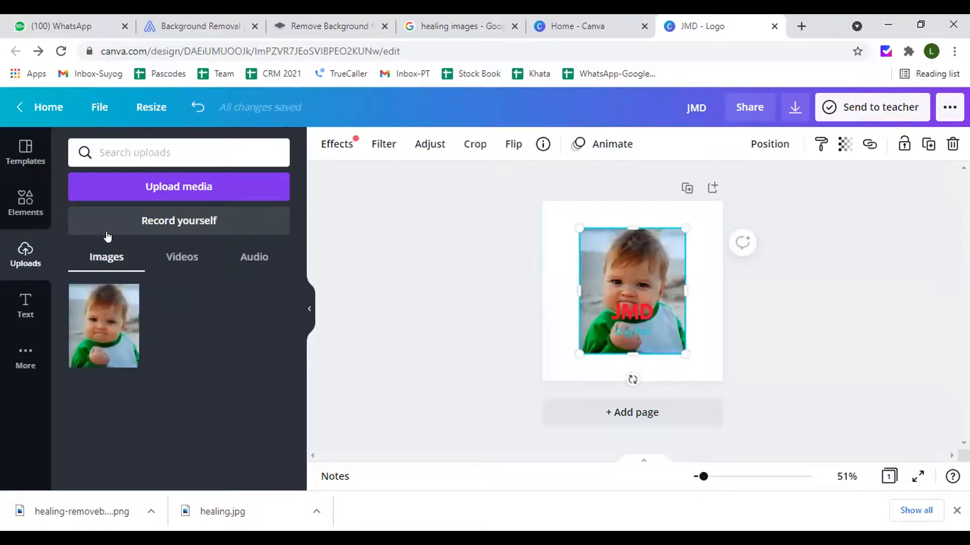
Step: Upload the image blog-10152015 of the woman with a laptop from the device and add it to the logo page
left_click(138, 187)
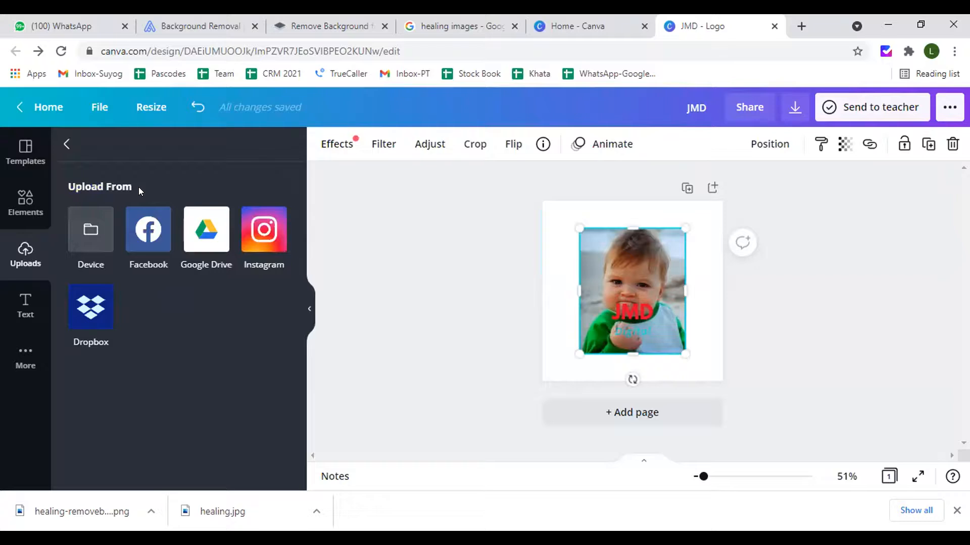
left_click(91, 241)
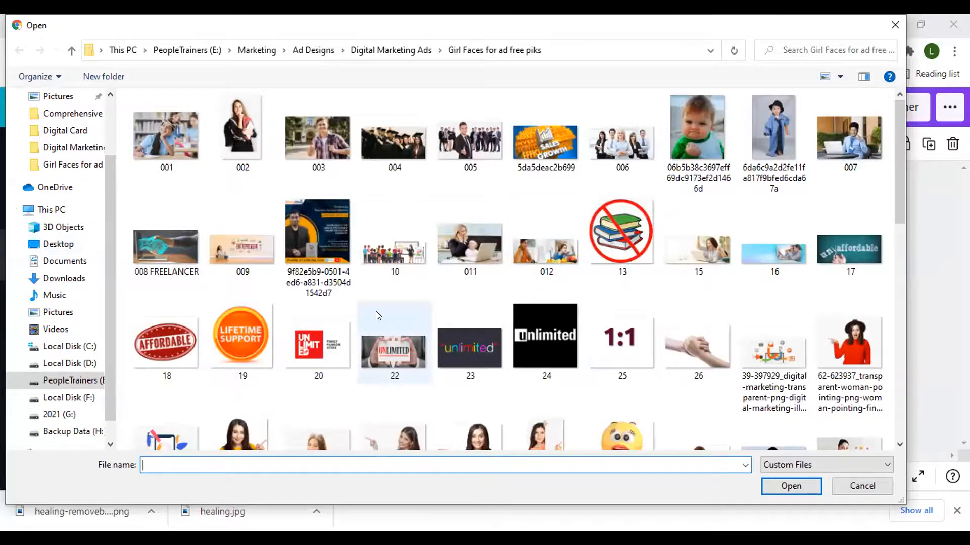
scroll(375, 311, "down", 5)
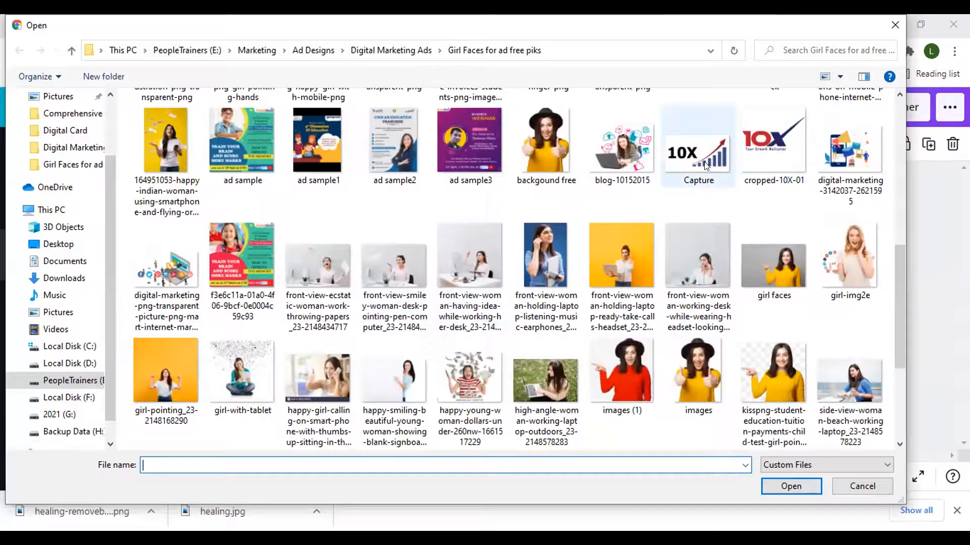
left_click(622, 146)
left_click(781, 485)
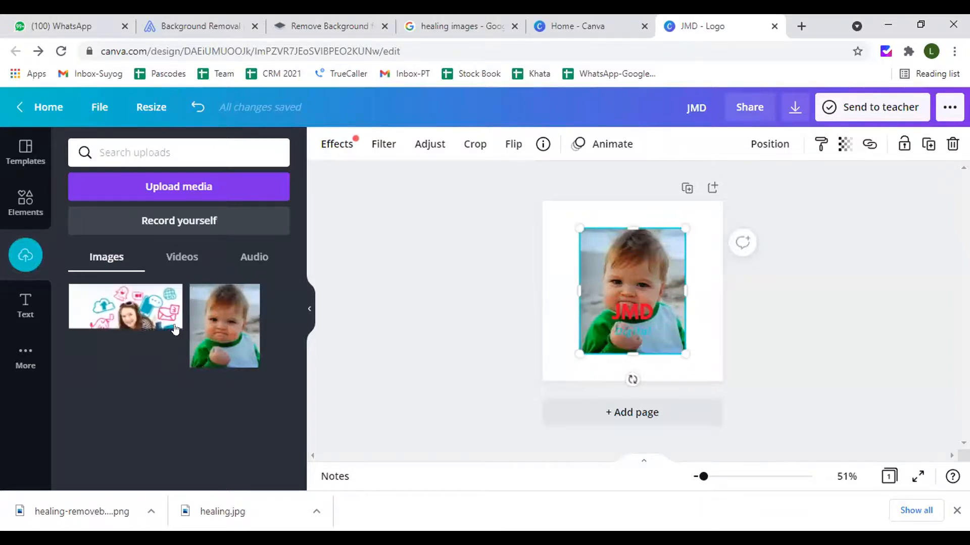
left_click_drag(143, 326, 631, 293)
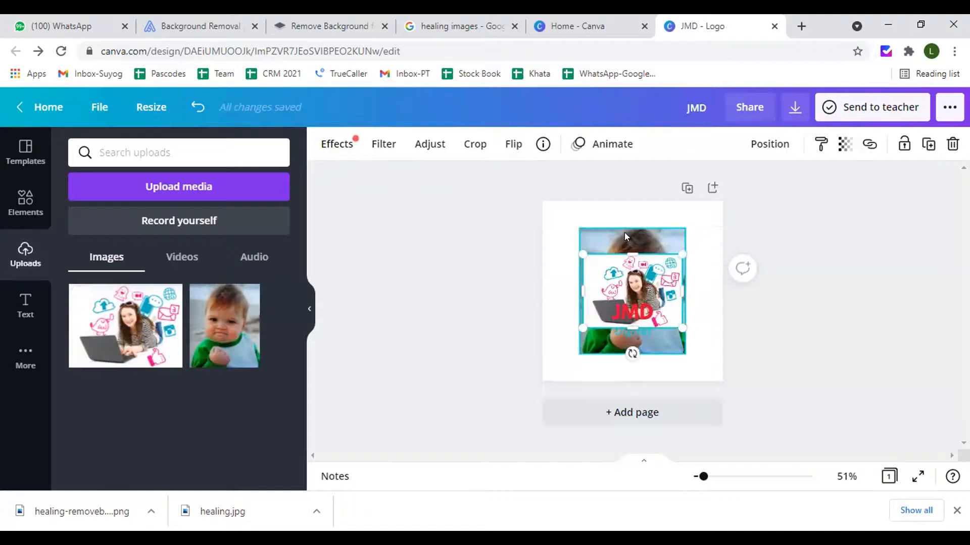
Step: Remove the baby photo from the logo and centre the woman-with-laptop image directly above the JMD name
mouse_move(613, 225)
left_mouse_down()
mouse_move(504, 229)
mouse_move(602, 226)
left_mouse_up()
left_click(601, 230)
left_click(631, 281)
mouse_move(638, 276)
left_mouse_down()
mouse_move(634, 244)
mouse_move(625, 269)
left_mouse_up()
left_click(411, 256)
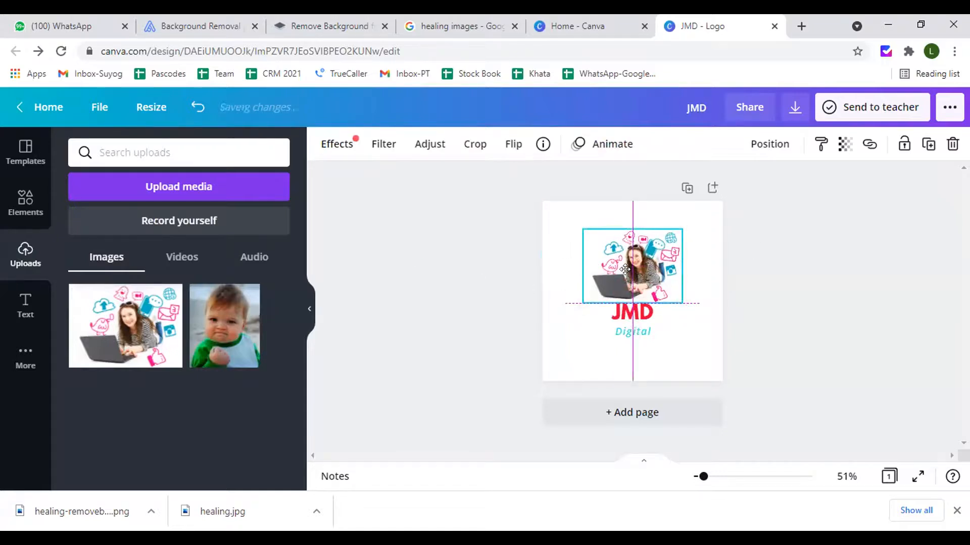
left_click(454, 262)
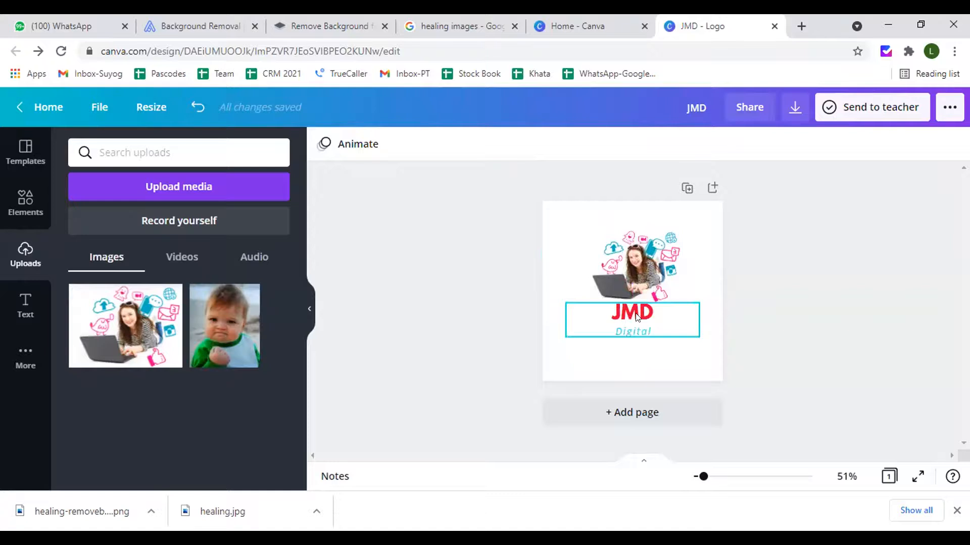
Step: Enlarge the font of the JMD name to nearly twice its size
left_click(619, 311)
double_click(619, 305)
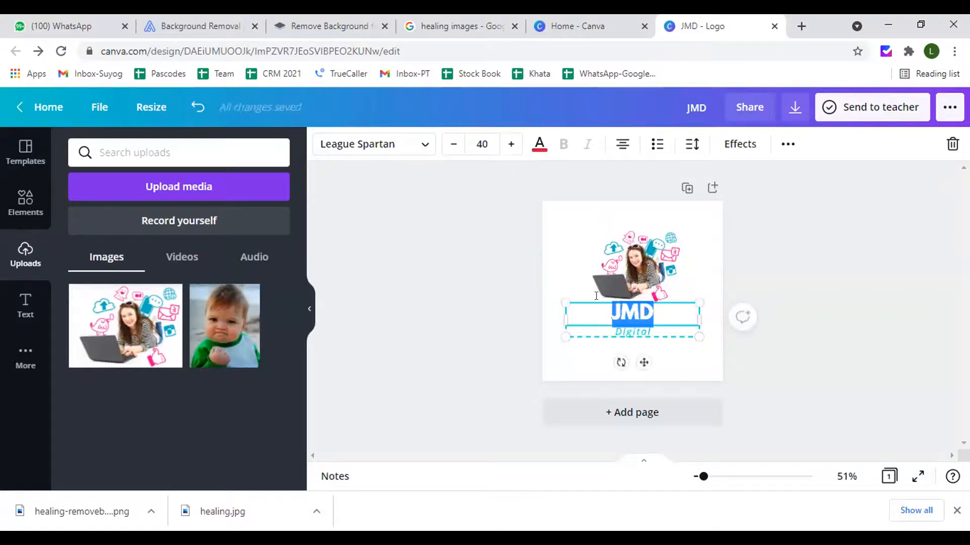
left_click(510, 143)
left_click(510, 143)
left_click(510, 144)
left_click(510, 144)
left_click(510, 144)
left_click(508, 144)
left_click(508, 144)
left_click(507, 144)
left_click(507, 144)
left_click(507, 144)
left_click(507, 144)
left_click(508, 144)
left_click(507, 144)
left_click(508, 144)
left_click(507, 144)
left_click(507, 144)
left_click(508, 144)
left_click(508, 144)
left_click(508, 144)
left_click(507, 144)
left_click(507, 144)
left_click(508, 144)
left_click(507, 144)
left_click(507, 144)
left_click(507, 144)
left_click(507, 144)
left_click(507, 144)
left_click(507, 144)
left_click(507, 144)
left_click(471, 248)
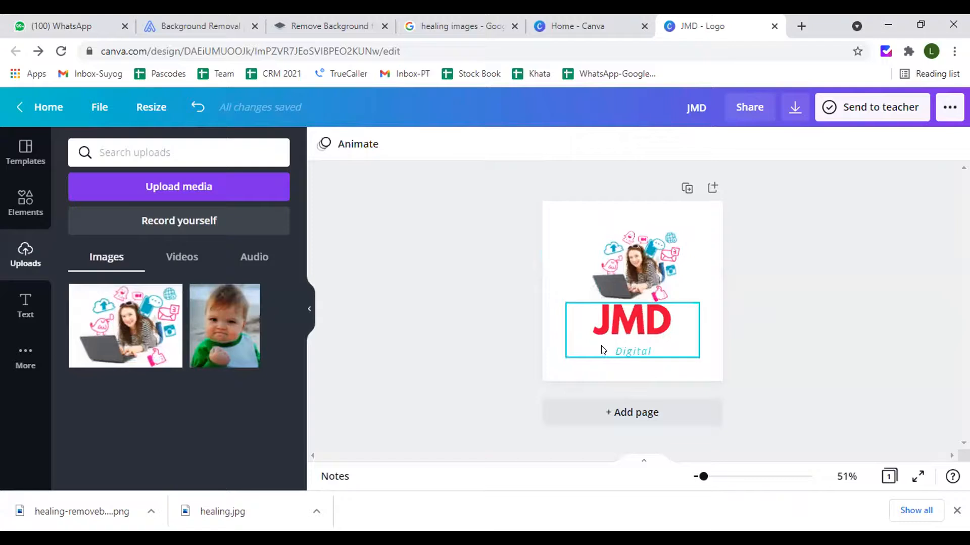
Step: Download the logo as a PNG, open the downloaded JMD.png to check it, and dismiss the browser's list of downloads
left_click(795, 107)
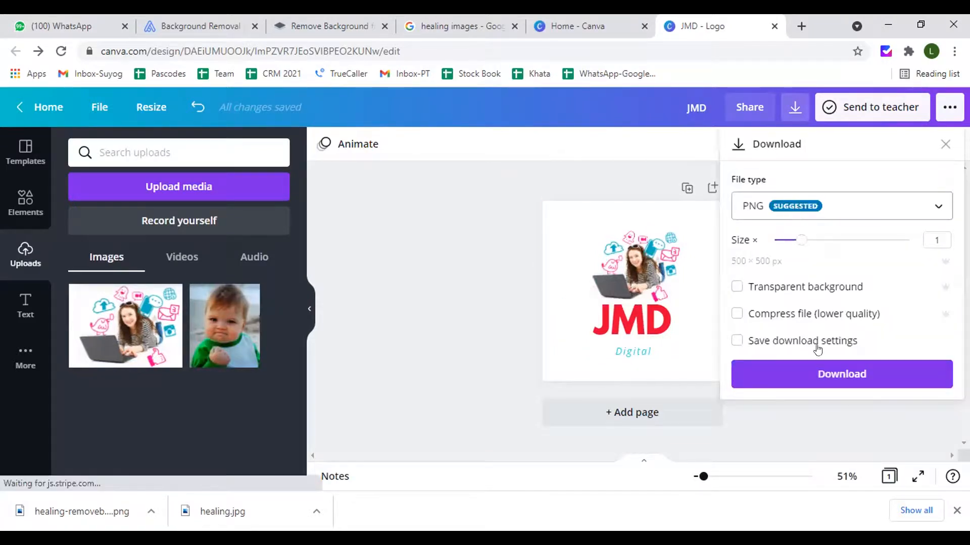
left_click(817, 374)
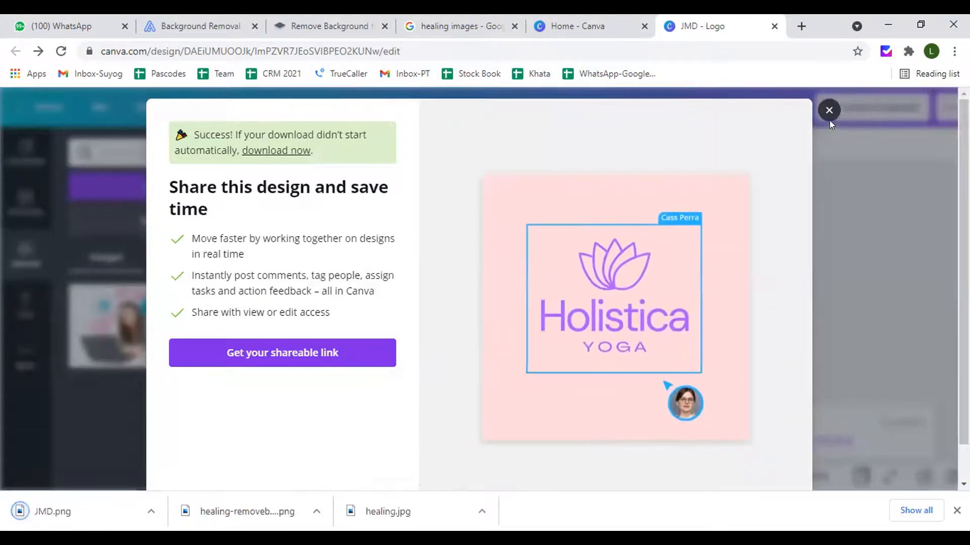
left_click(829, 110)
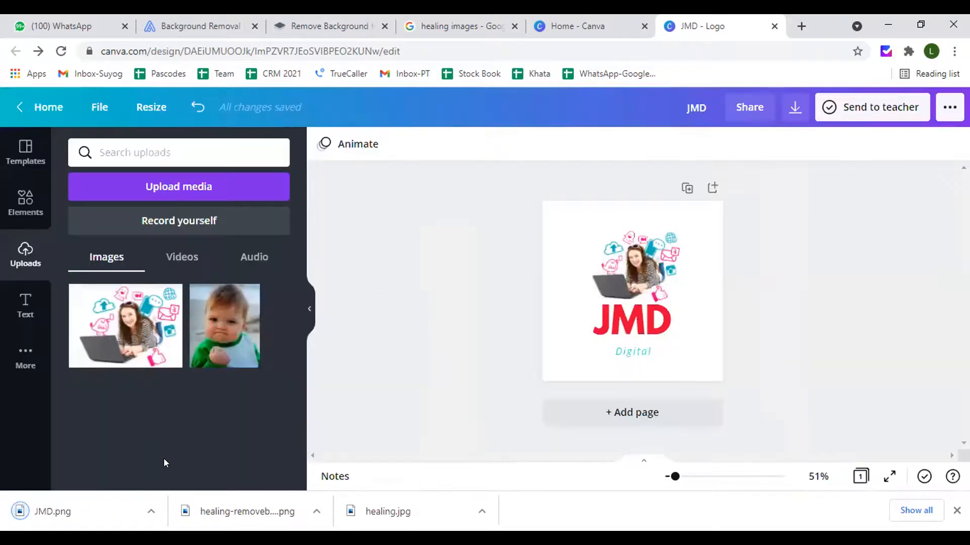
left_click(105, 514)
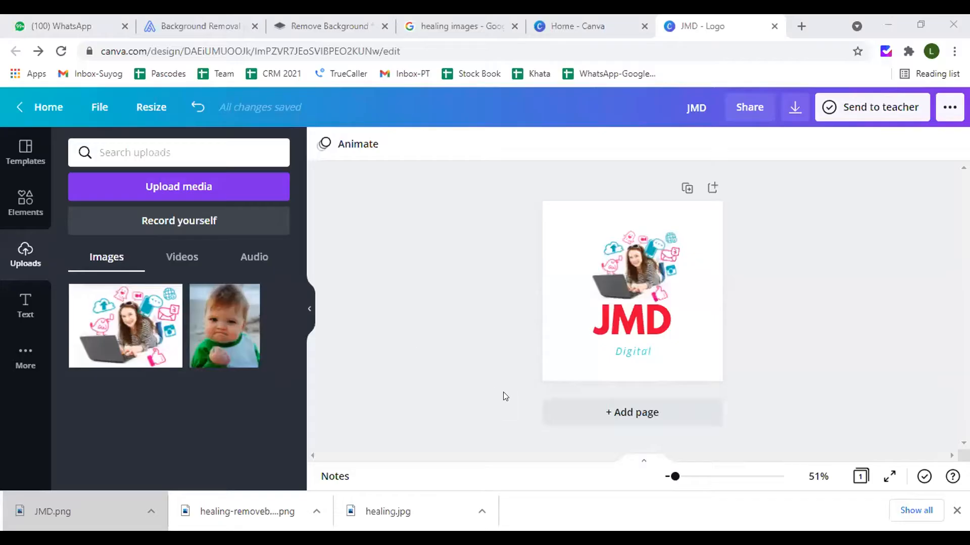
left_click(957, 510)
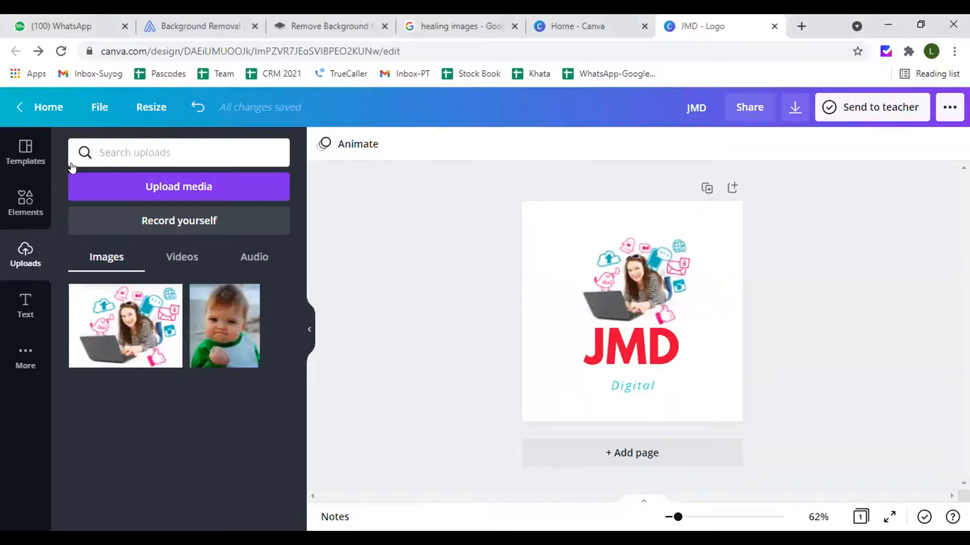
Step: Create a new Instagram Post design from the home page and apply the "We salute all frontliners!" template
left_click(46, 107)
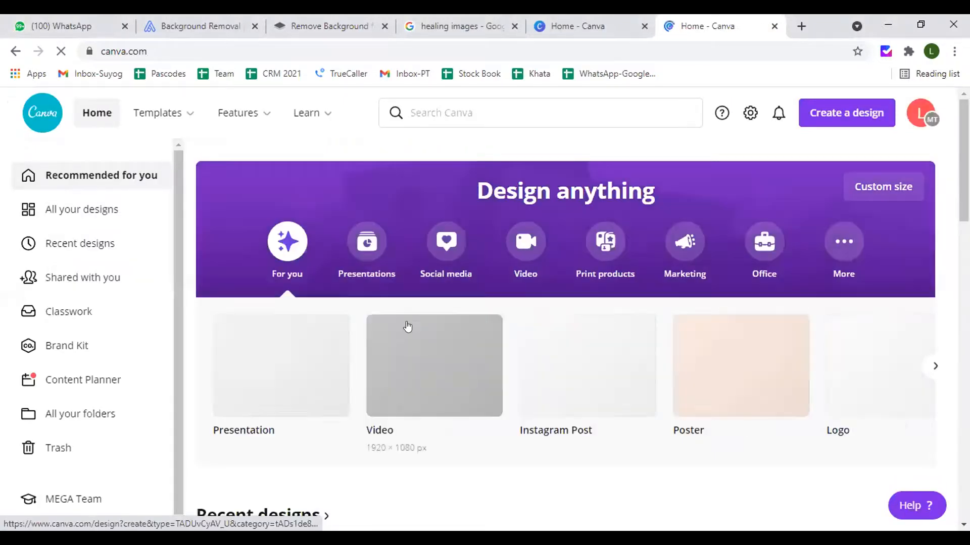
left_click(575, 362)
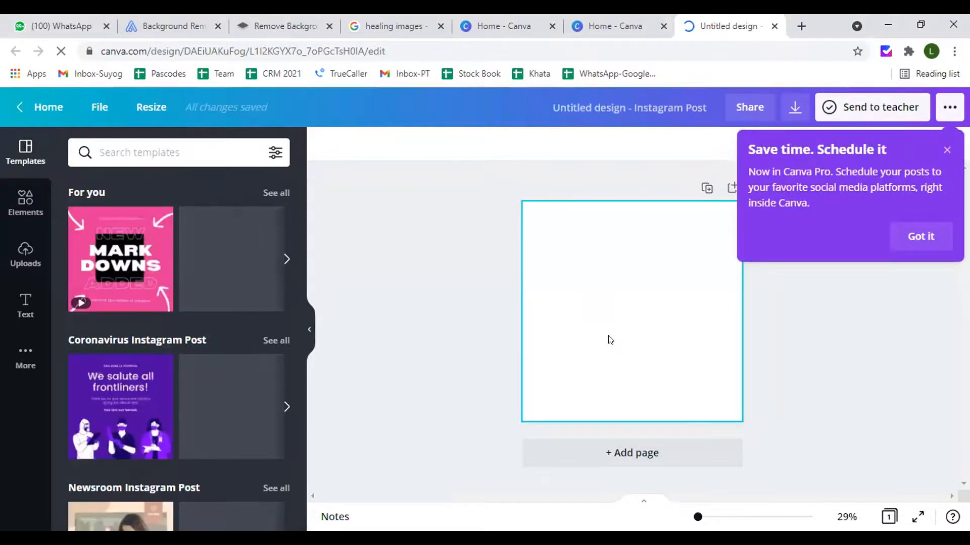
left_click(109, 411)
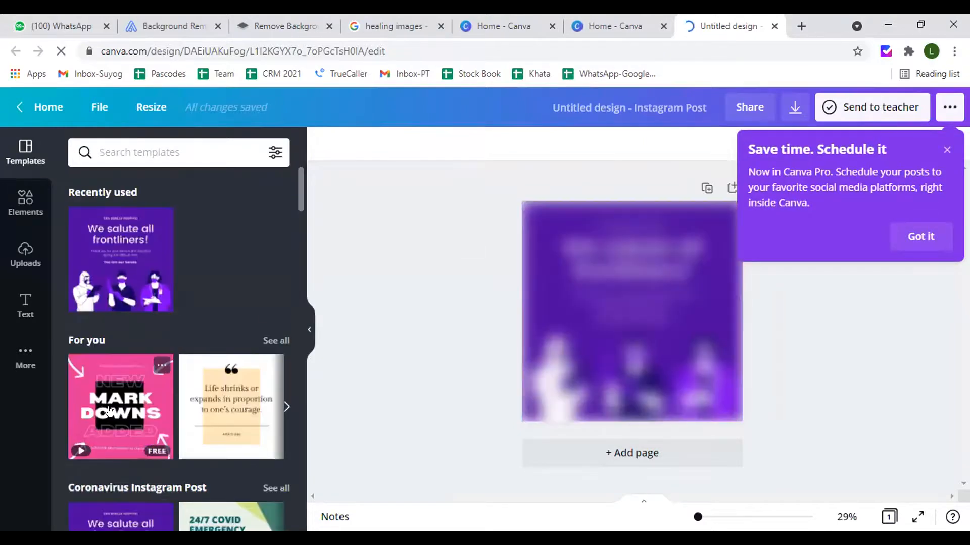
left_click(919, 238)
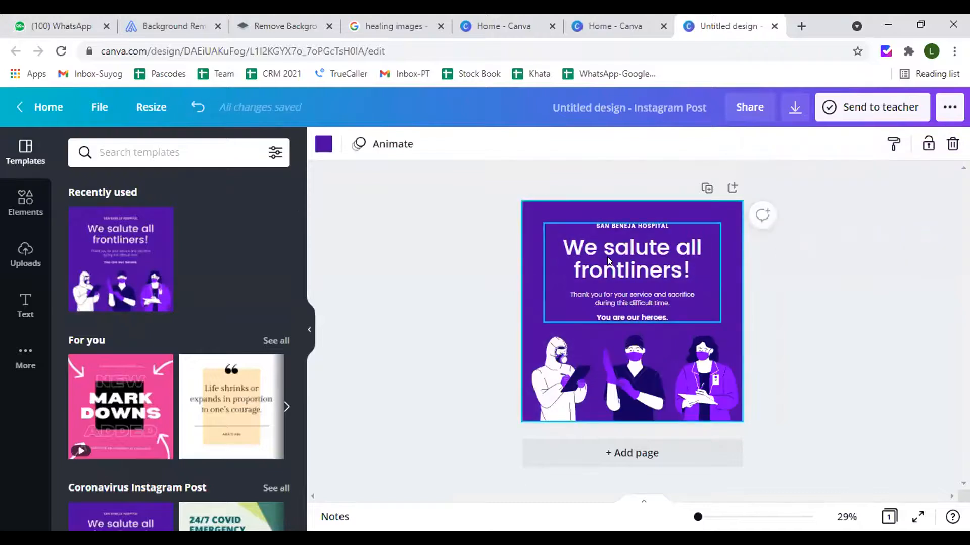
Step: Search the templates for "health" and apply the "Depression Among Us" page of the White Minimalist UI Mental Health template to the post
left_click(134, 150)
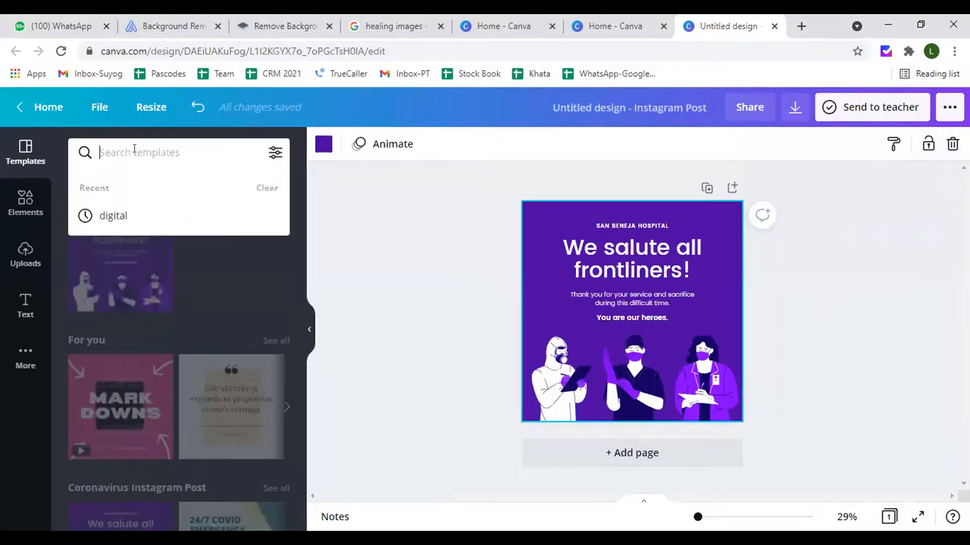
type("health")
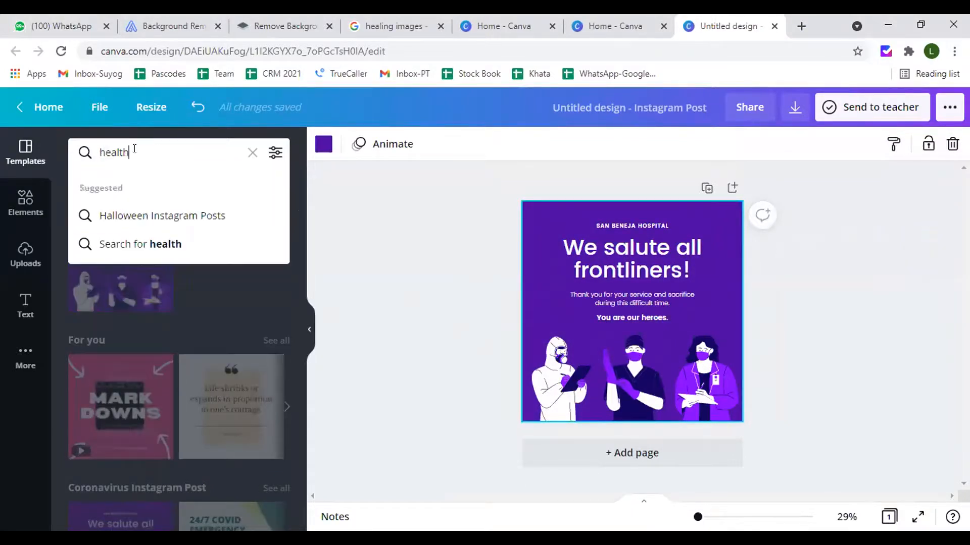
key("Return")
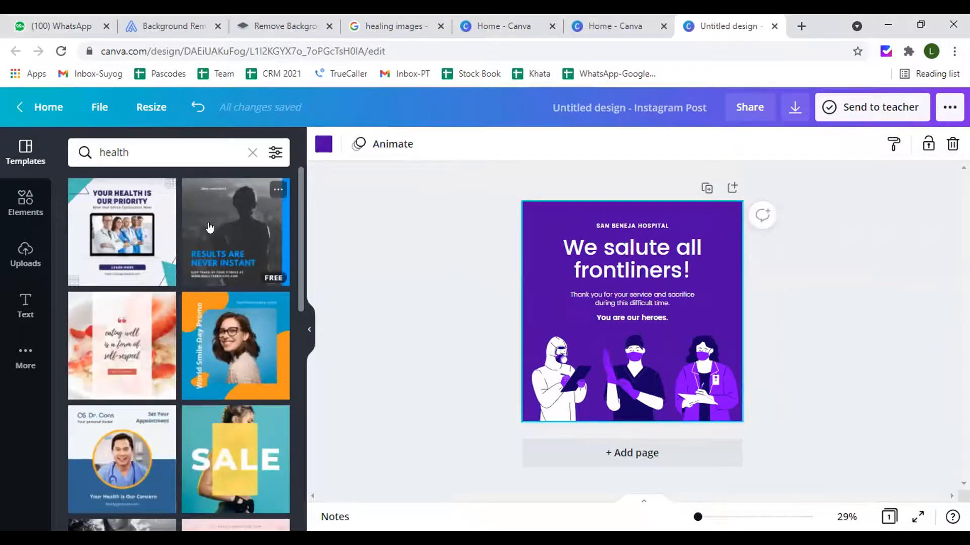
scroll(255, 248, "down", 5)
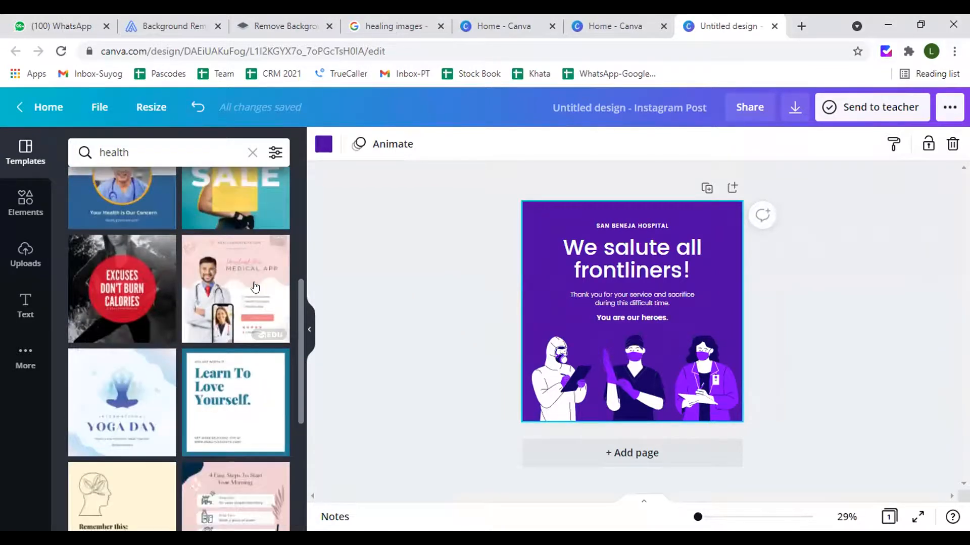
scroll(255, 286, "down", 5)
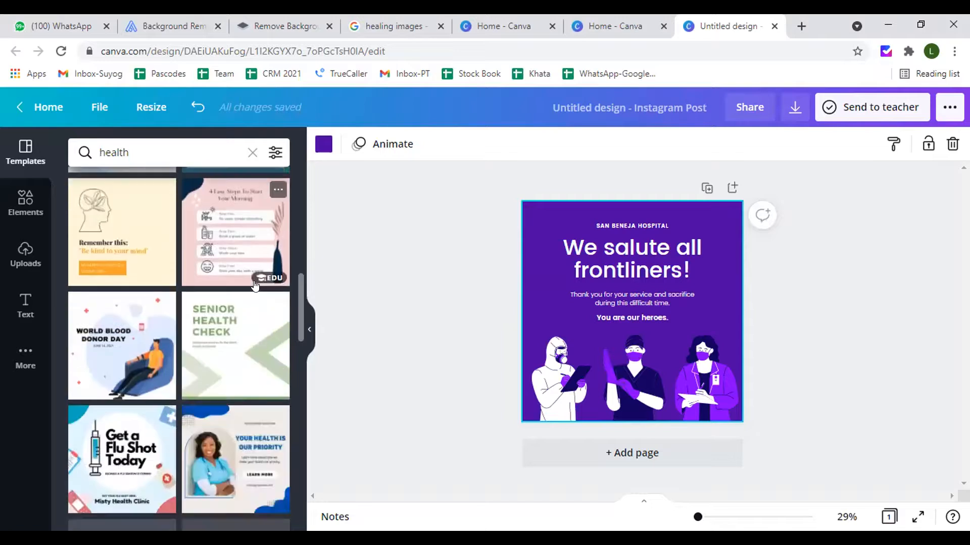
scroll(252, 288, "down", 1)
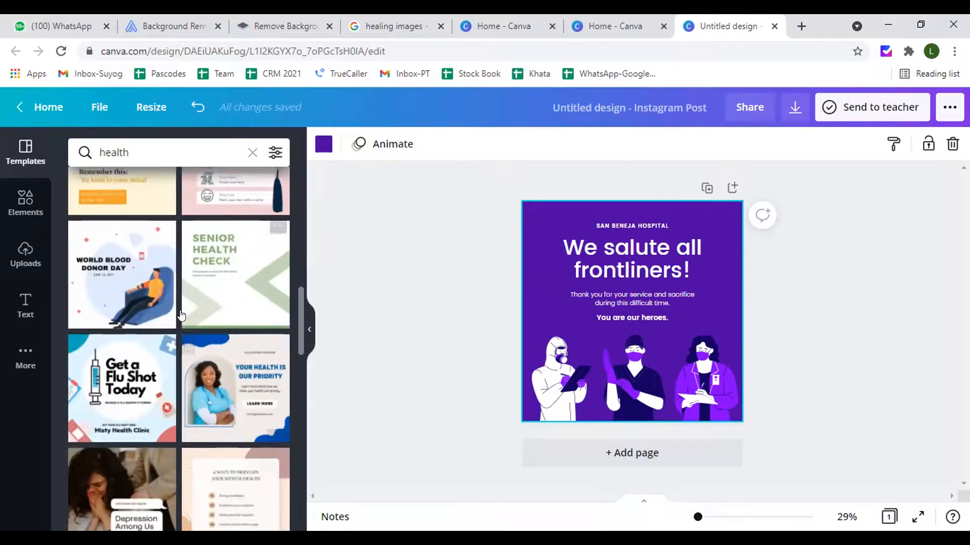
scroll(202, 324, "down", 4)
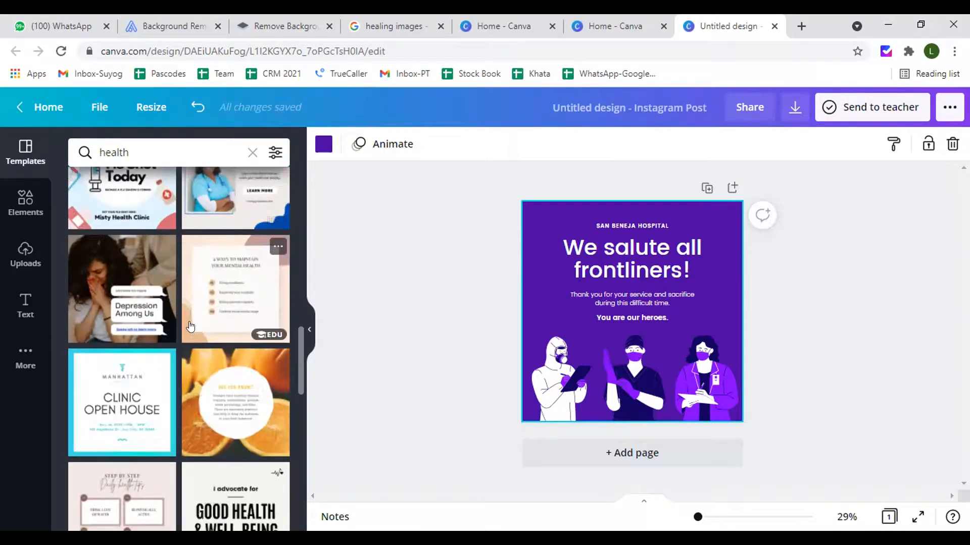
left_click(114, 296)
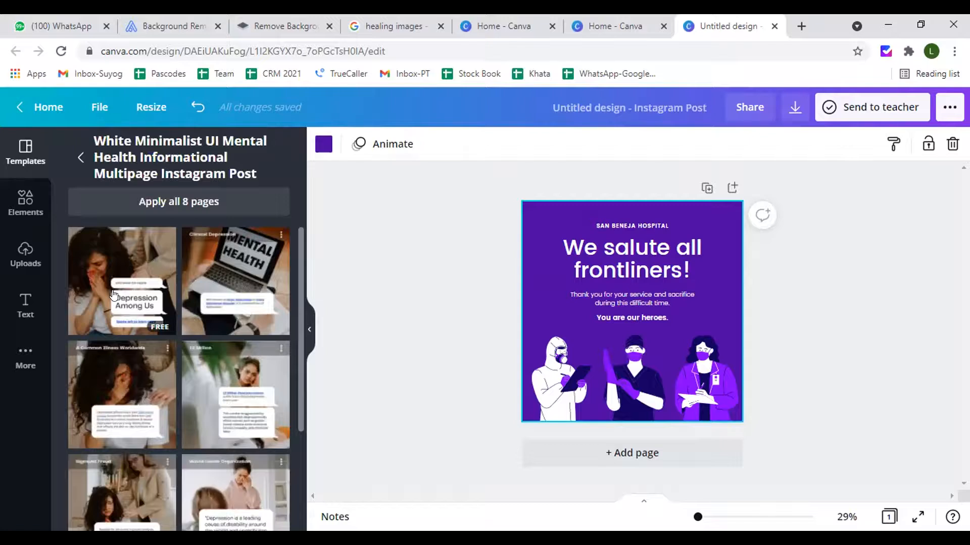
left_click(157, 306)
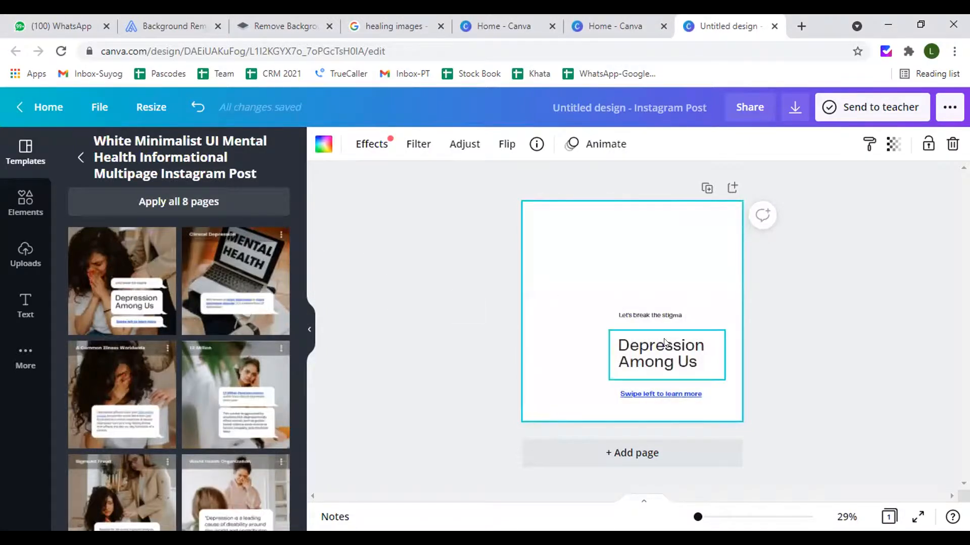
Step: Return to the home page, create another Instagram Post design and apply the recently used "We salute all frontliners!" template
left_click(632, 316)
left_click(778, 256)
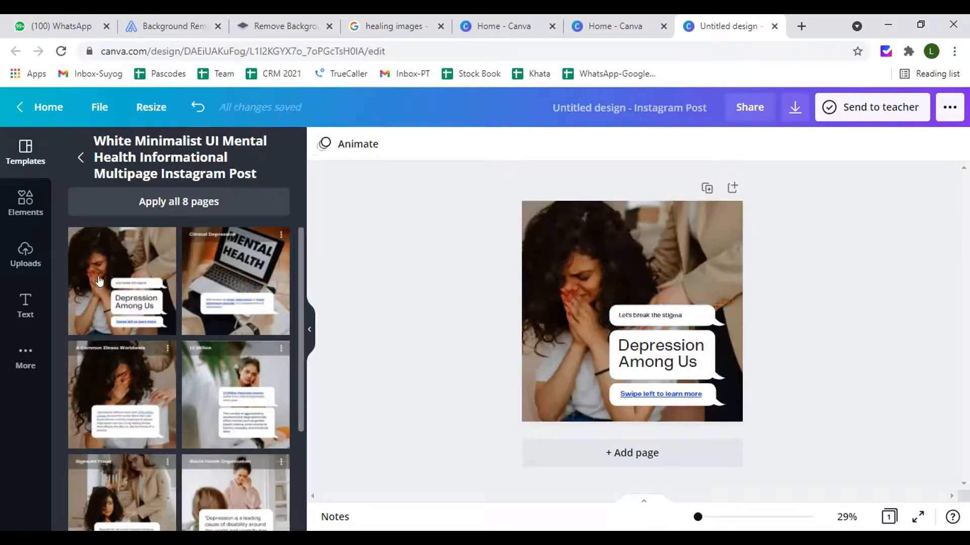
left_click(18, 111)
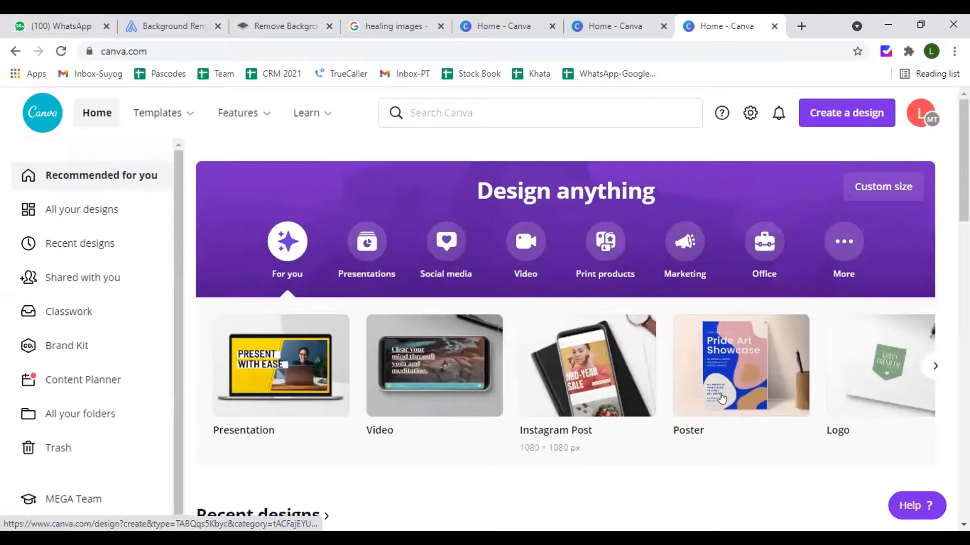
left_click(592, 370)
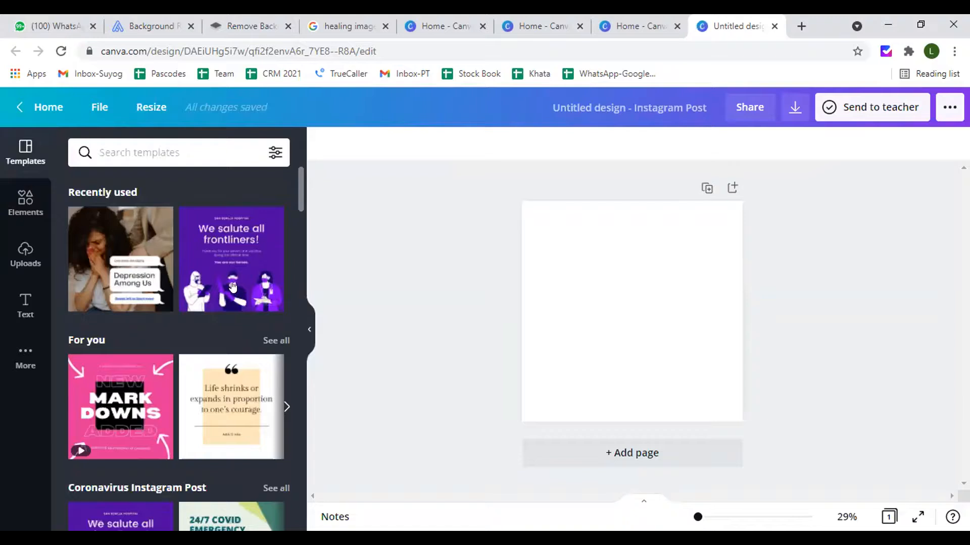
left_click(234, 293)
left_click(563, 256)
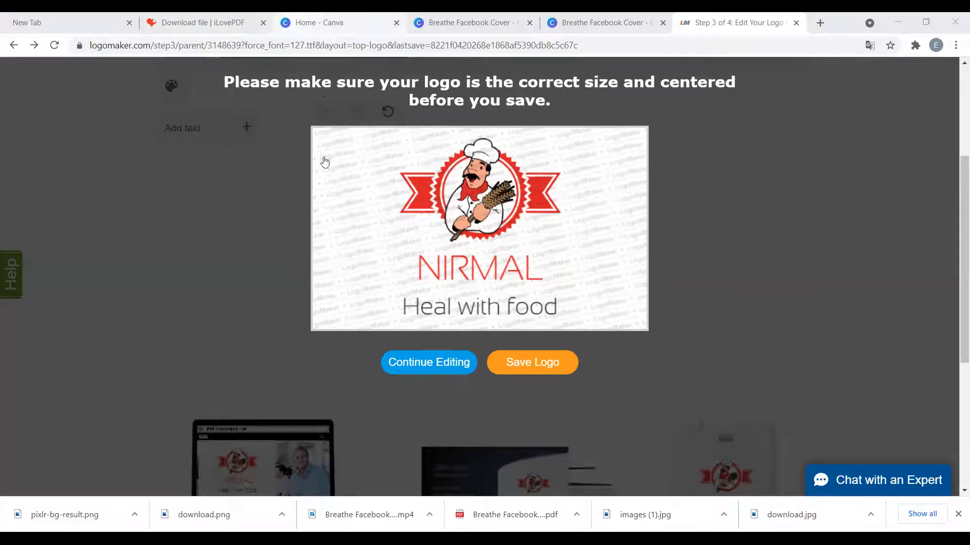
Step: Switch to Canva, open the Breathe Facebook Cover design to view it, and go back to the logo preview on LogoMaker
left_click(303, 23)
left_click(295, 220)
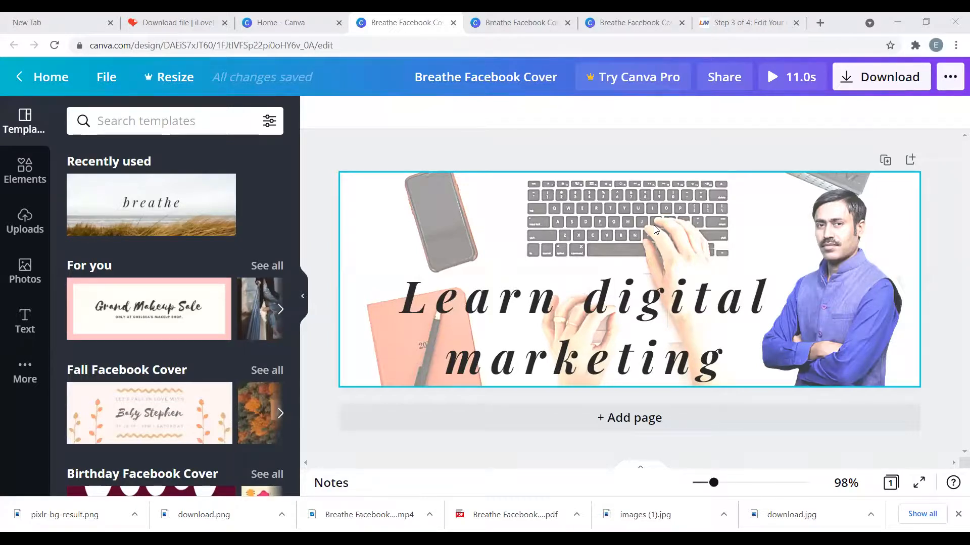
left_click(734, 26)
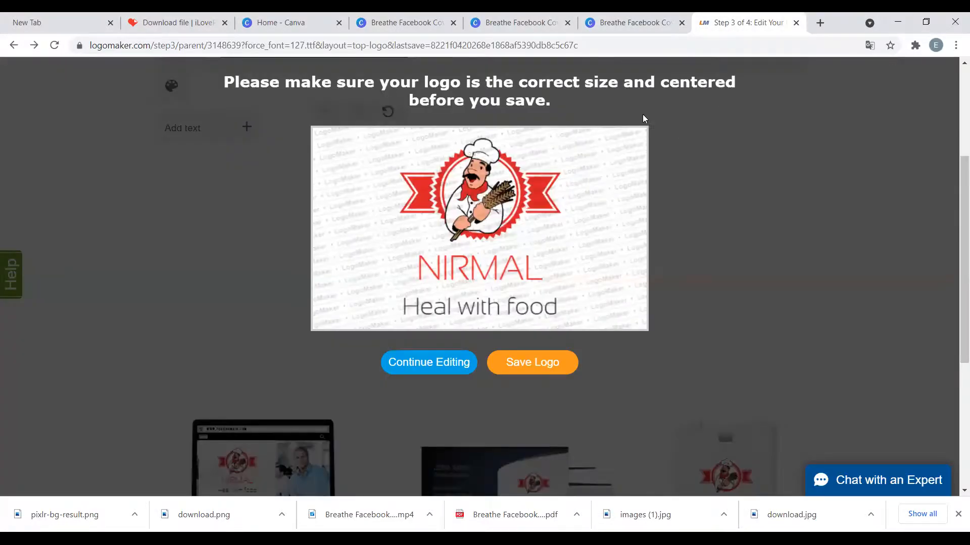
Step: Switch to Canva, open the Logos template category under Business, filter it to Free and browse the logo templates
left_click(298, 24)
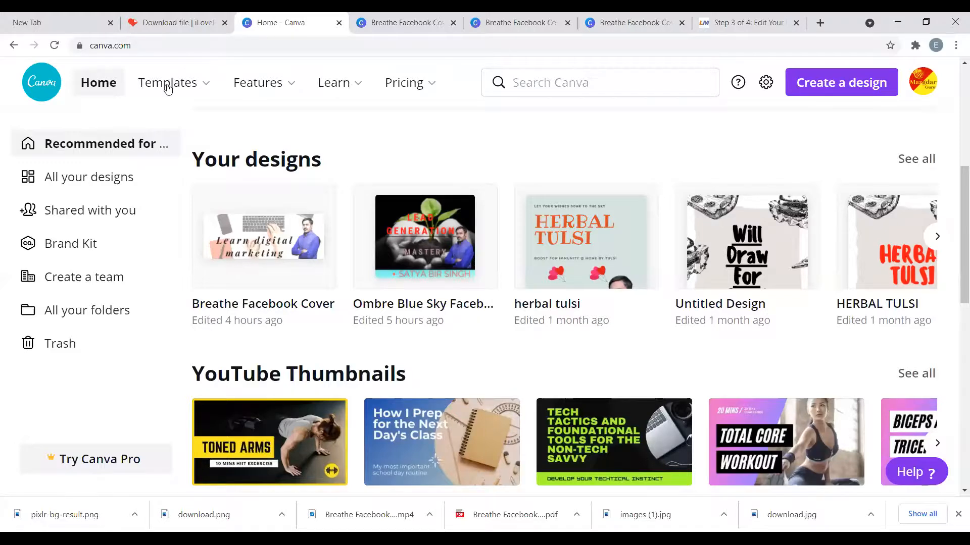
mouse_move(168, 89)
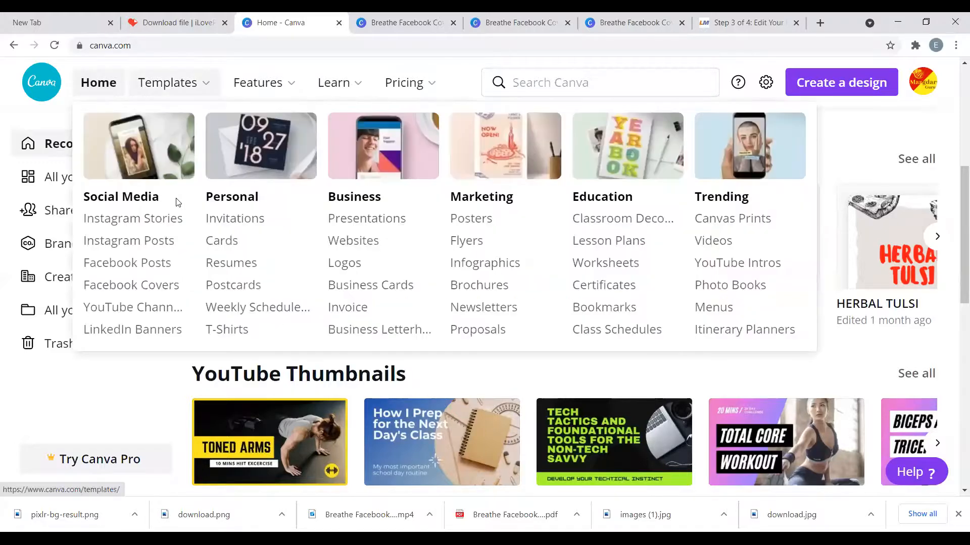
left_click(361, 267)
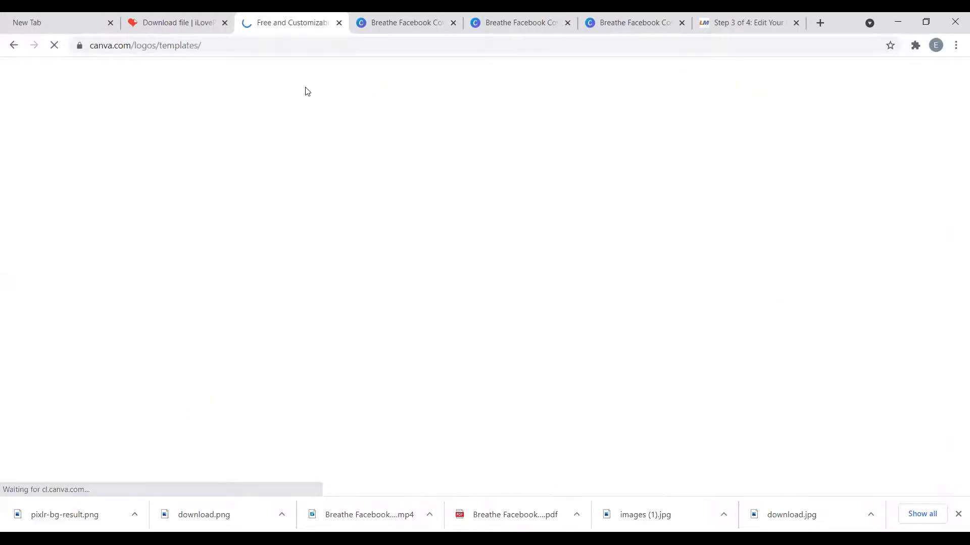
mouse_move(298, 88)
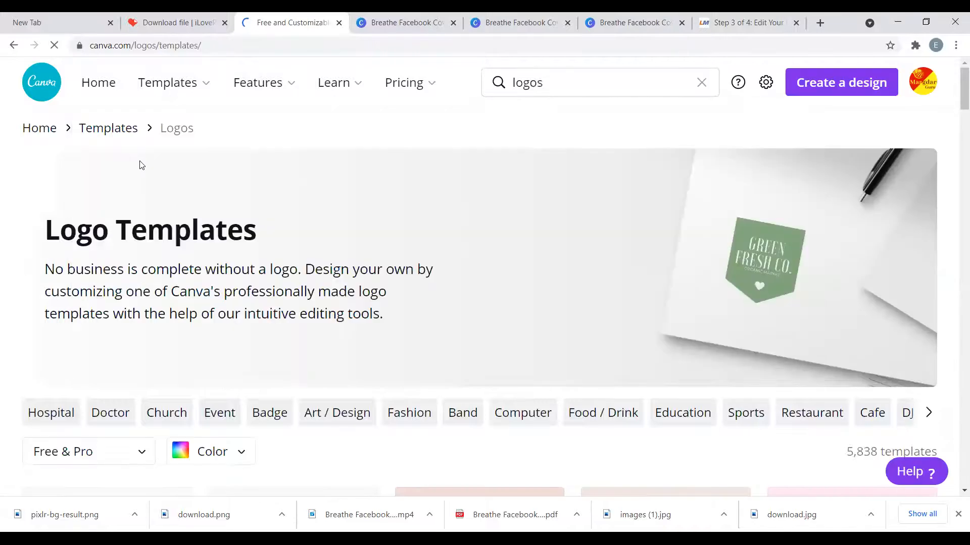
scroll(301, 275, "down", 2)
left_click(114, 326)
left_click(65, 381)
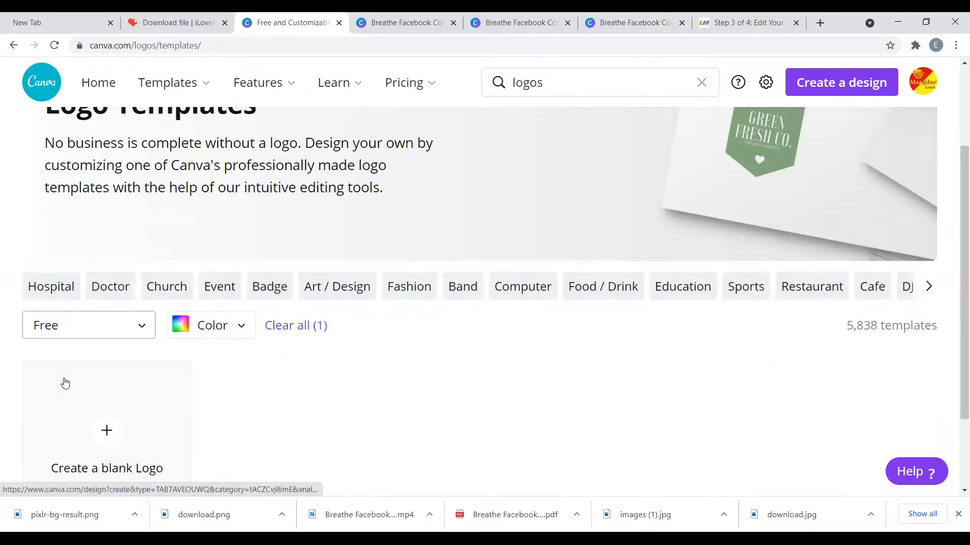
scroll(324, 270, "down", 1)
scroll(324, 270, "down", 3)
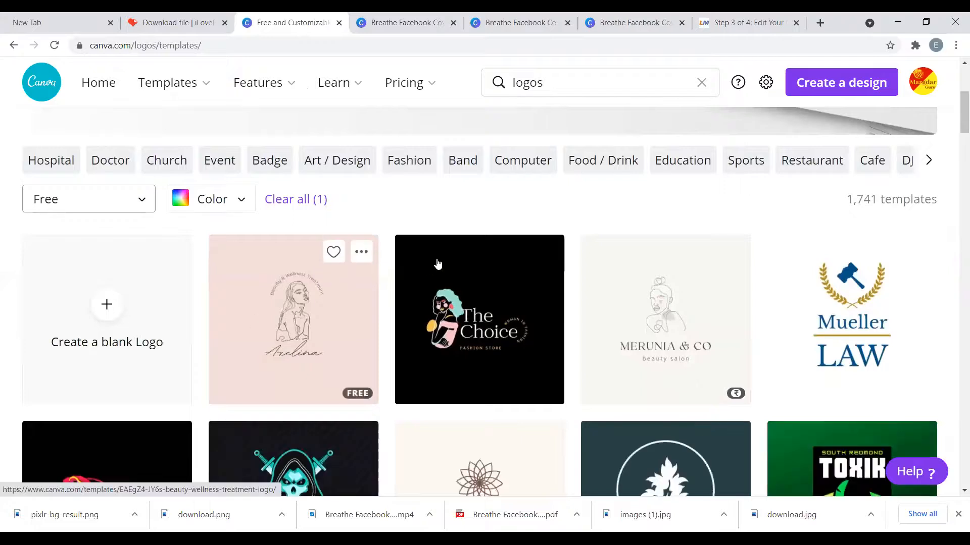
scroll(687, 226, "down", 4)
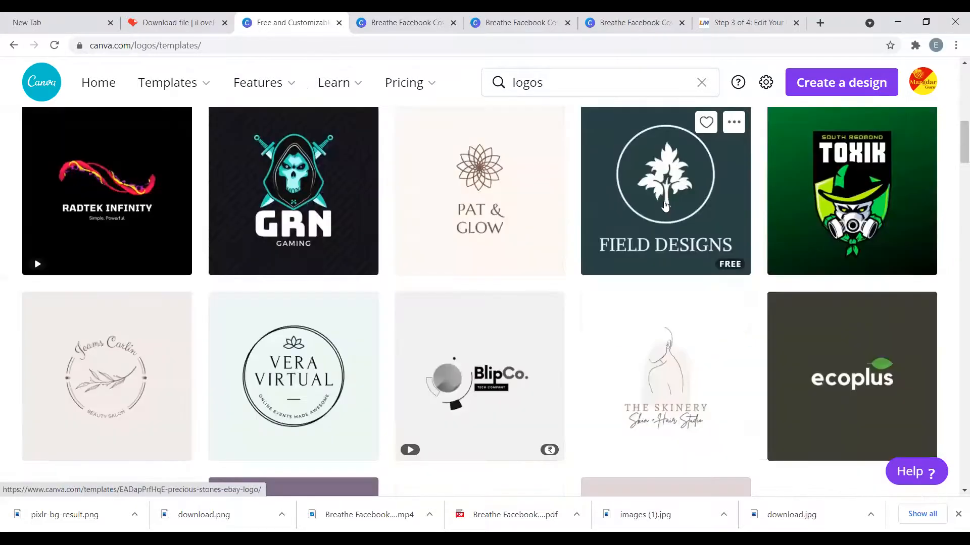
left_click(537, 87)
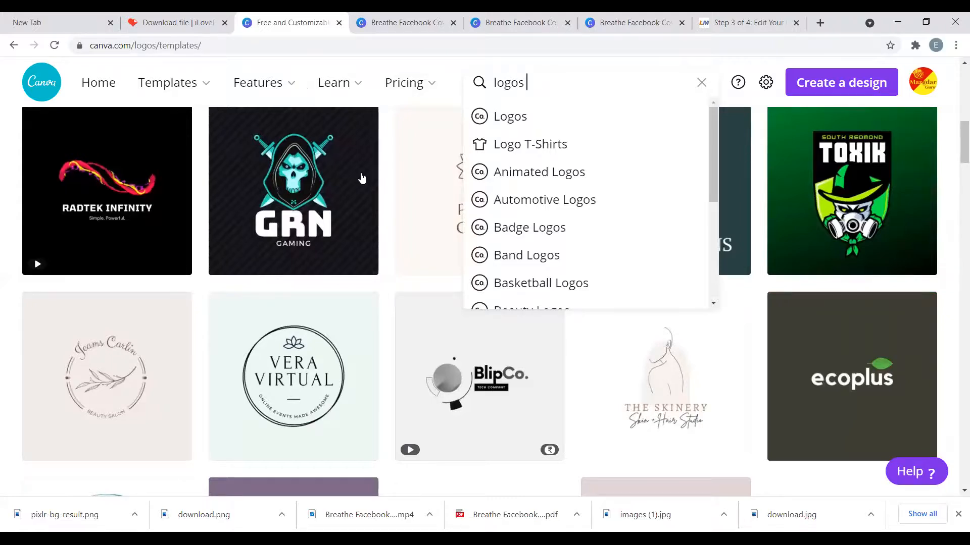
scroll(362, 178, "up", 8)
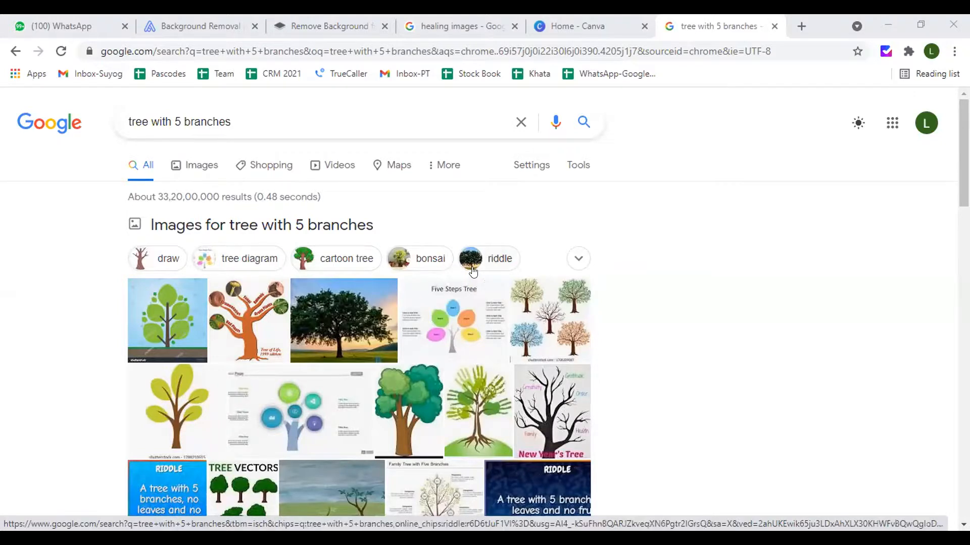
Step: Find the TOLiP tree with coloured Hindi-labelled branches in the "tree with 5 branches" image results and save it to the Desktop as PNG
scroll(384, 331, "down", 3)
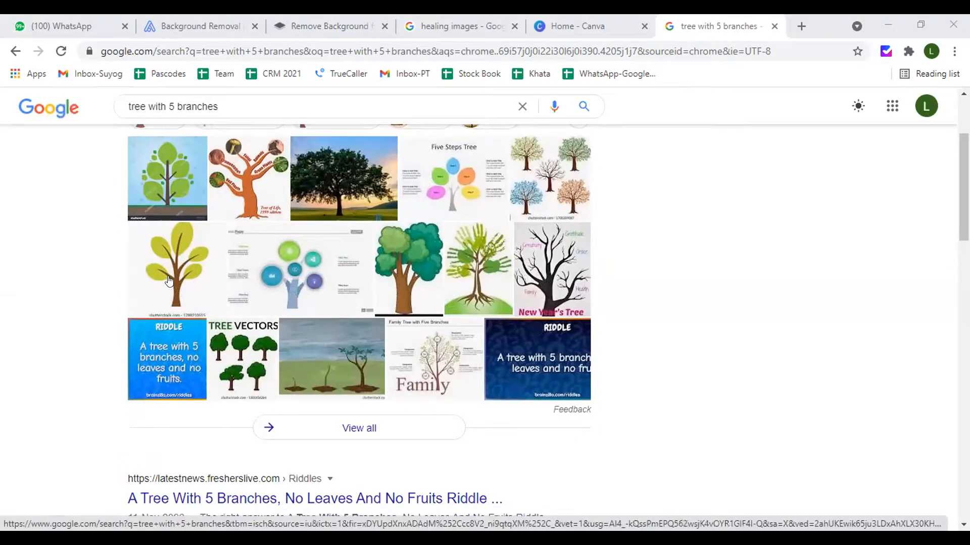
left_click(170, 280)
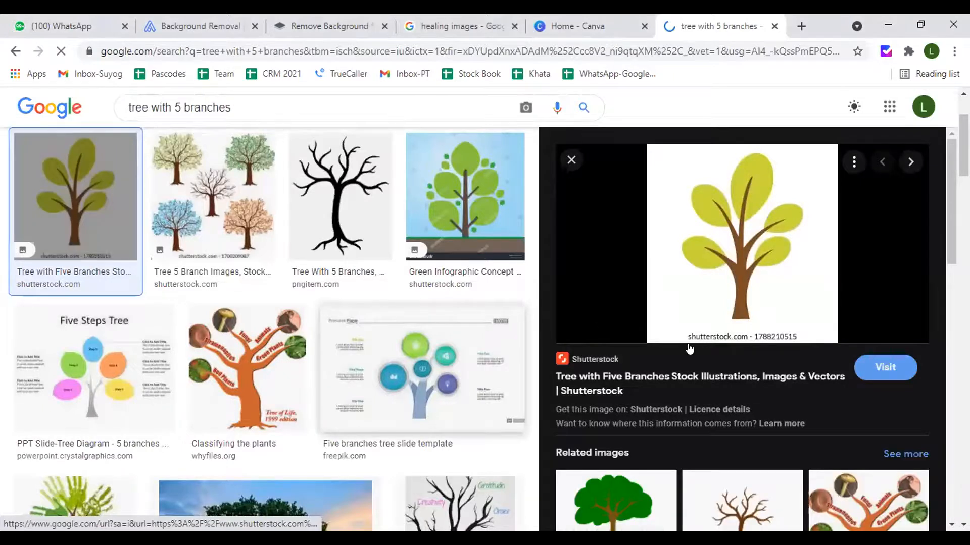
scroll(689, 348, "down", 10)
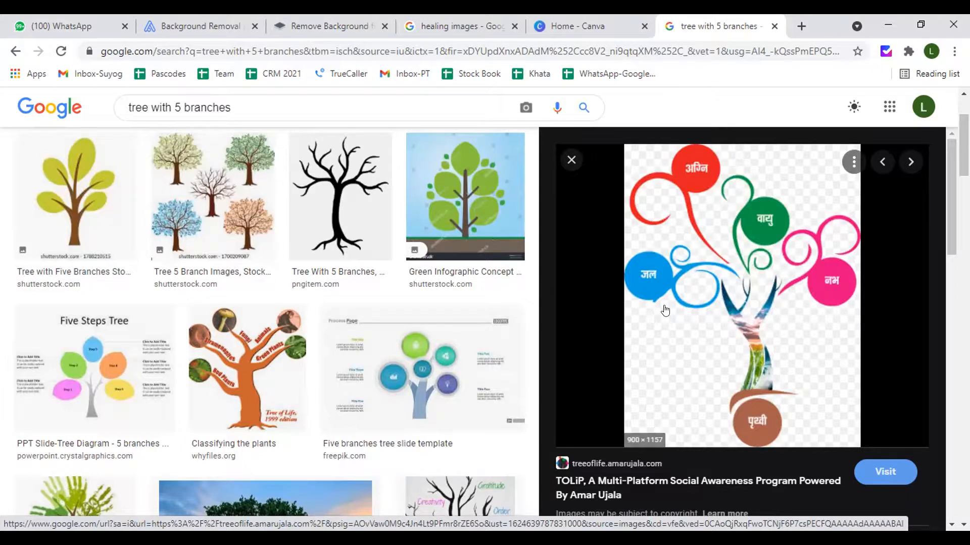
right_click(712, 261)
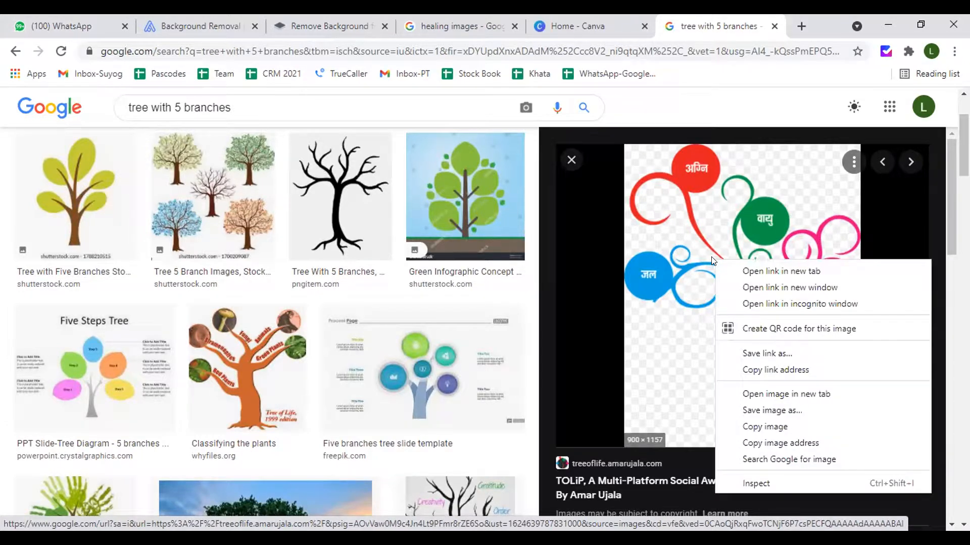
left_click(761, 410)
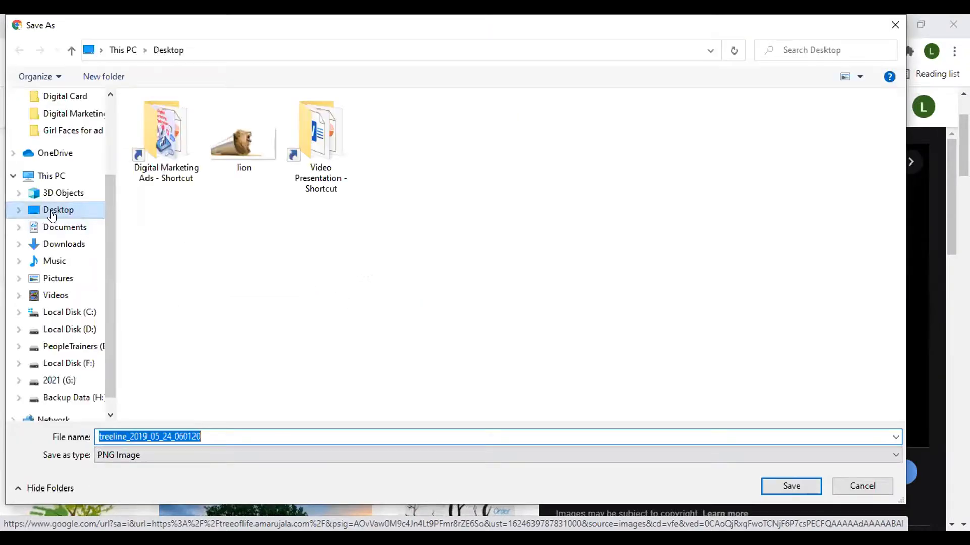
left_click(52, 216)
left_click(770, 487)
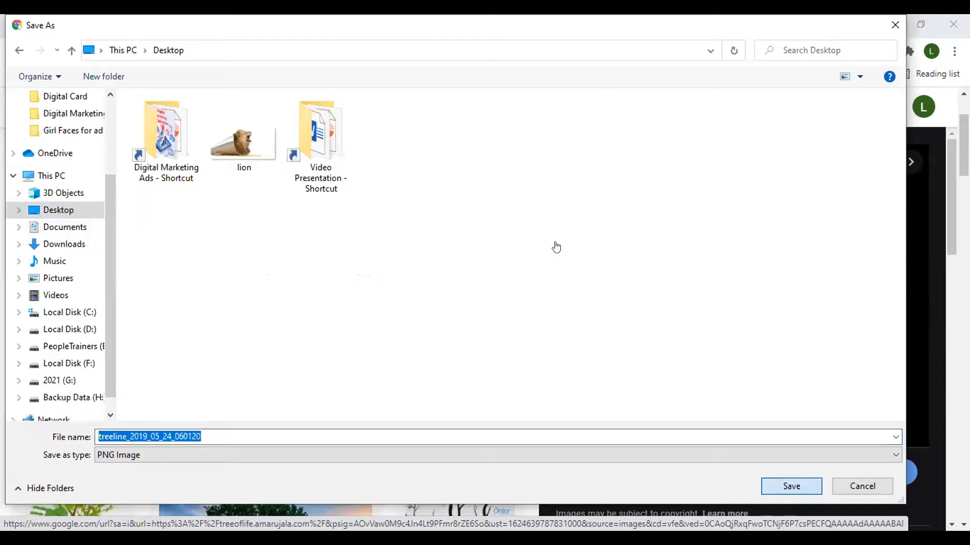